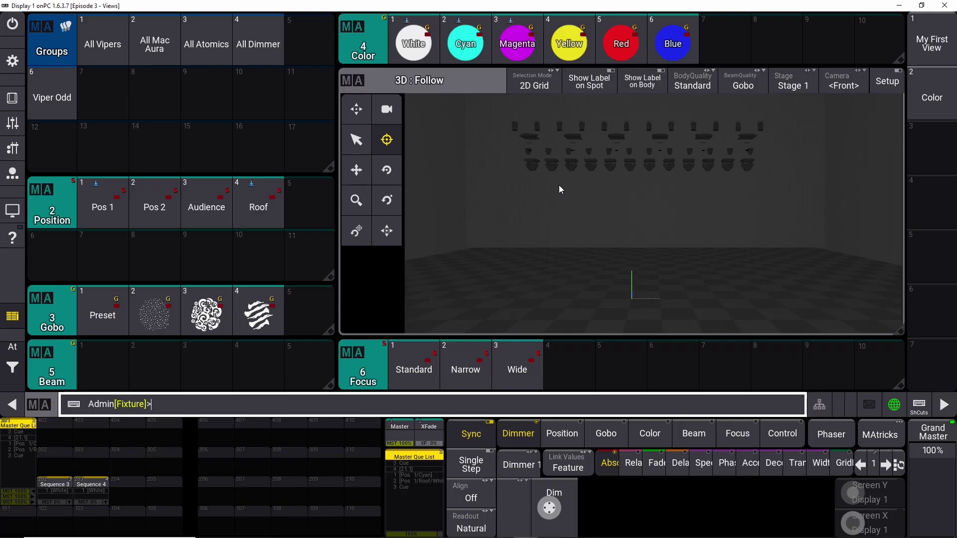
Step: Delete the current screen's windows and add a Layout View window, leaving free grid space beside and below it
{"action": "left_click", "coordinate": [13, 62]}
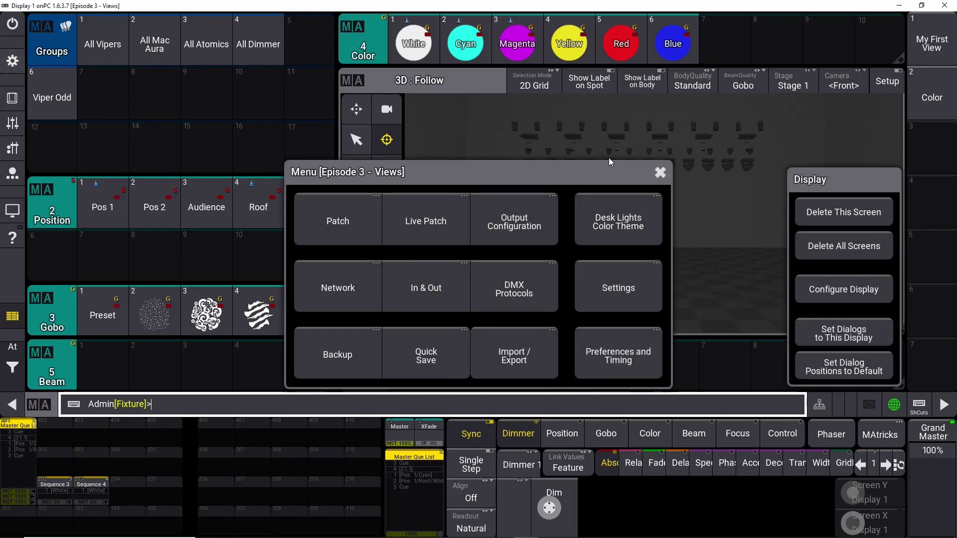
{"action": "left_click", "coordinate": [830, 214]}
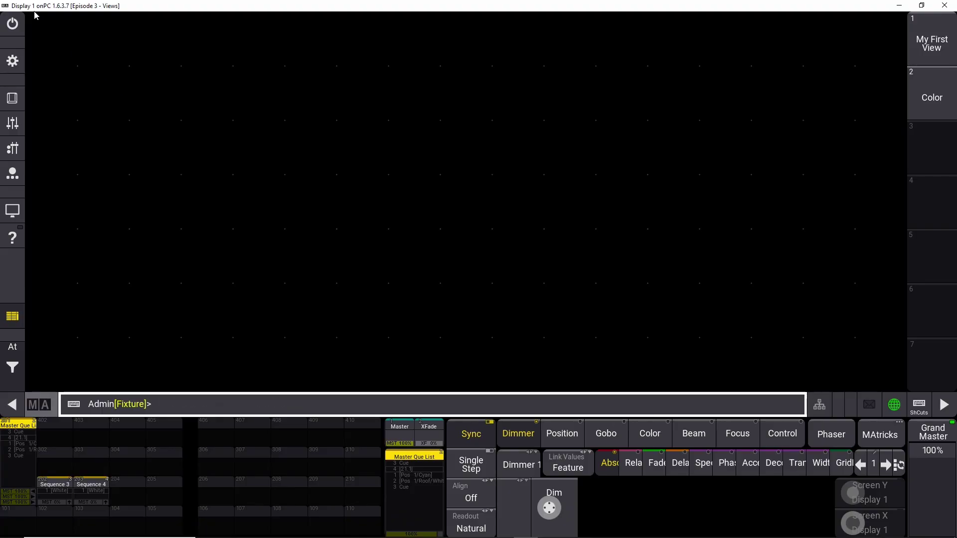
{"action": "left_click", "coordinate": [40, 29]}
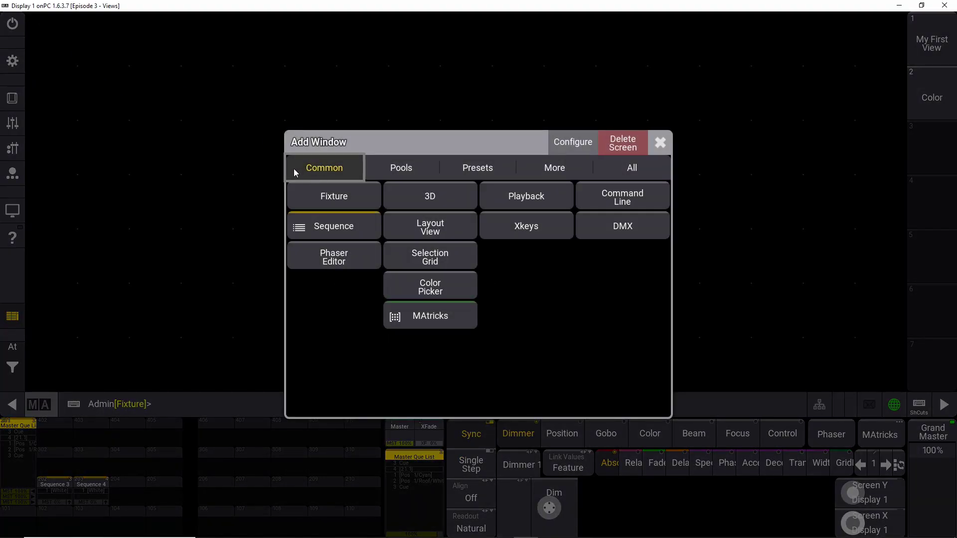
{"action": "left_click", "coordinate": [440, 231]}
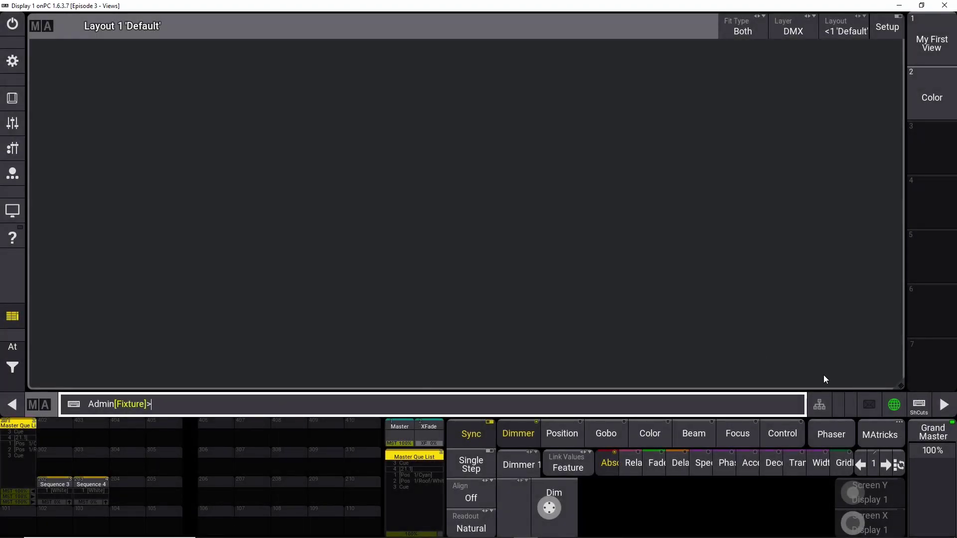
{"action": "left_click_drag", "start_coordinate": [899, 385], "coordinate": [770, 332]}
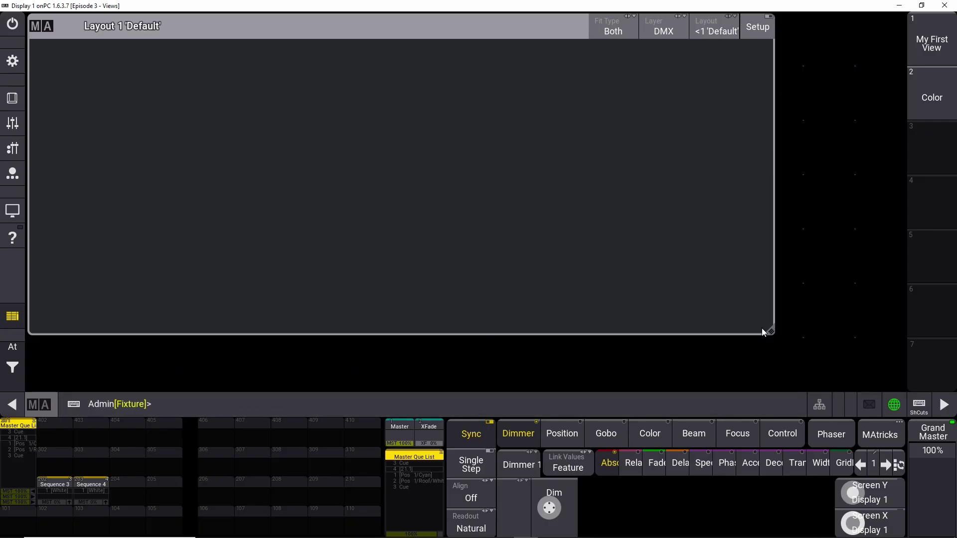
{"action": "left_click_drag", "start_coordinate": [770, 331], "coordinate": [801, 332]}
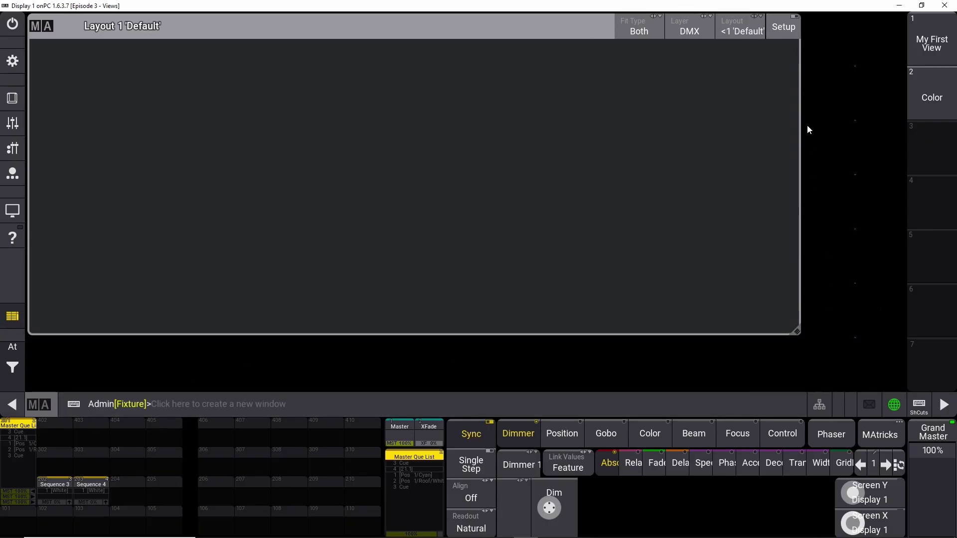
Step: Add a Layouts pool window in the free space beside the Layout View
{"action": "left_click", "coordinate": [815, 33]}
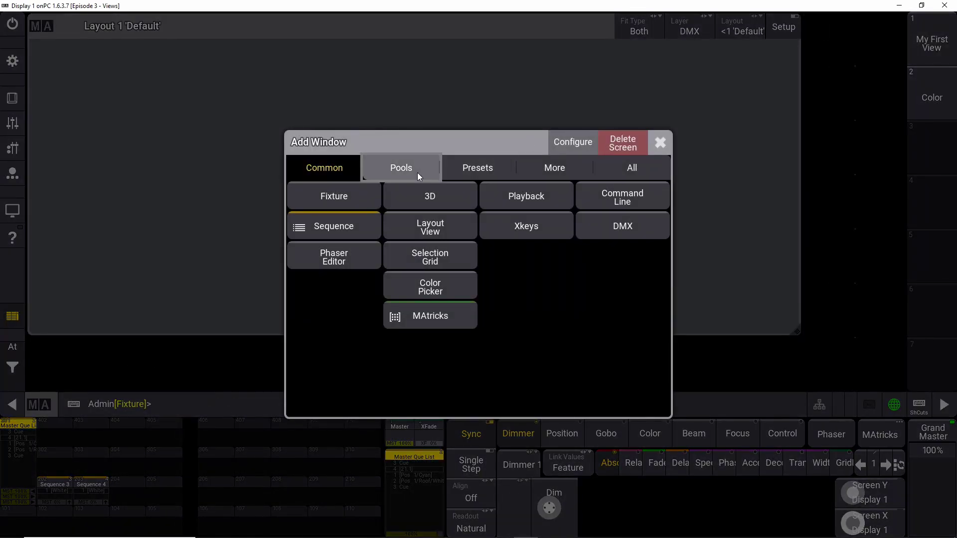
{"action": "left_click", "coordinate": [417, 172]}
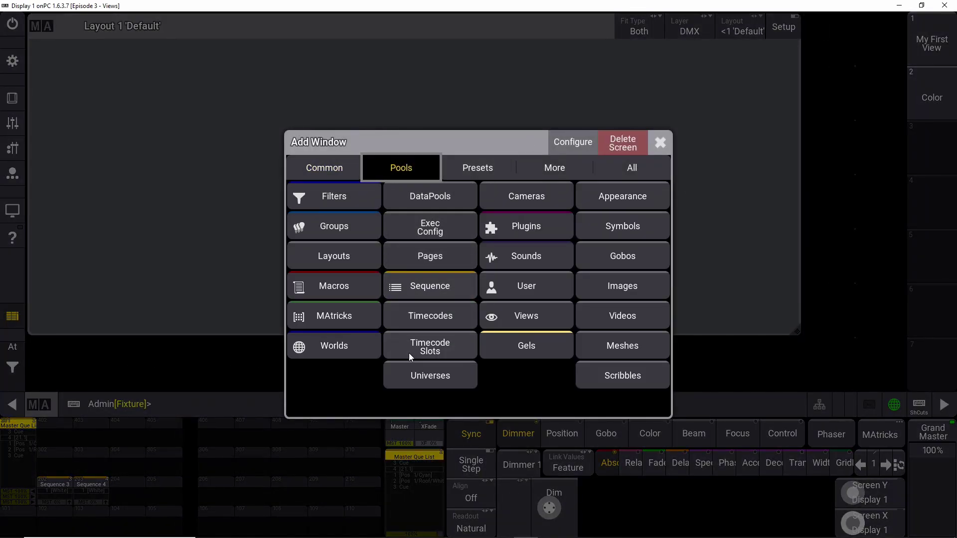
{"action": "left_click", "coordinate": [326, 261]}
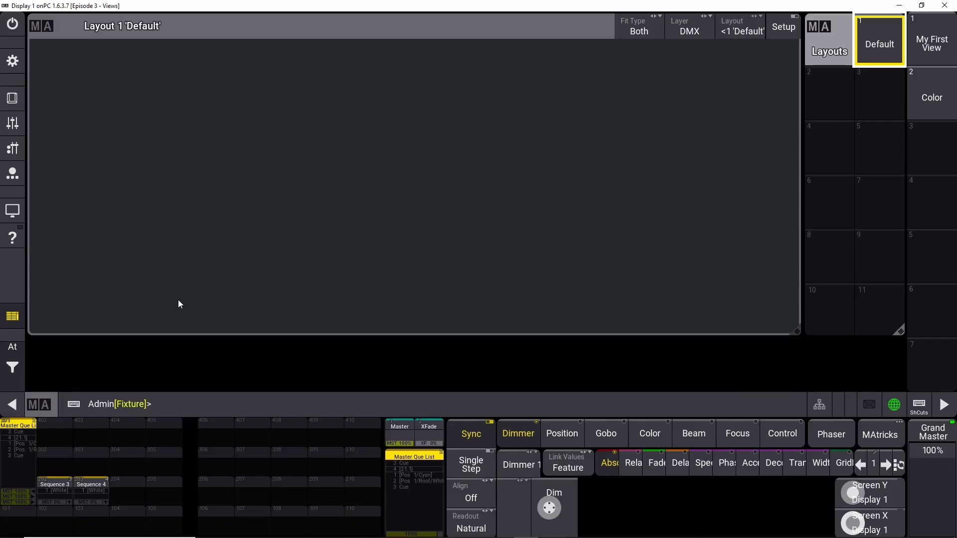
Step: Add a Groups pool sized to four groups below the Layout View and a Sequence pool next to it
{"action": "left_click", "coordinate": [41, 366]}
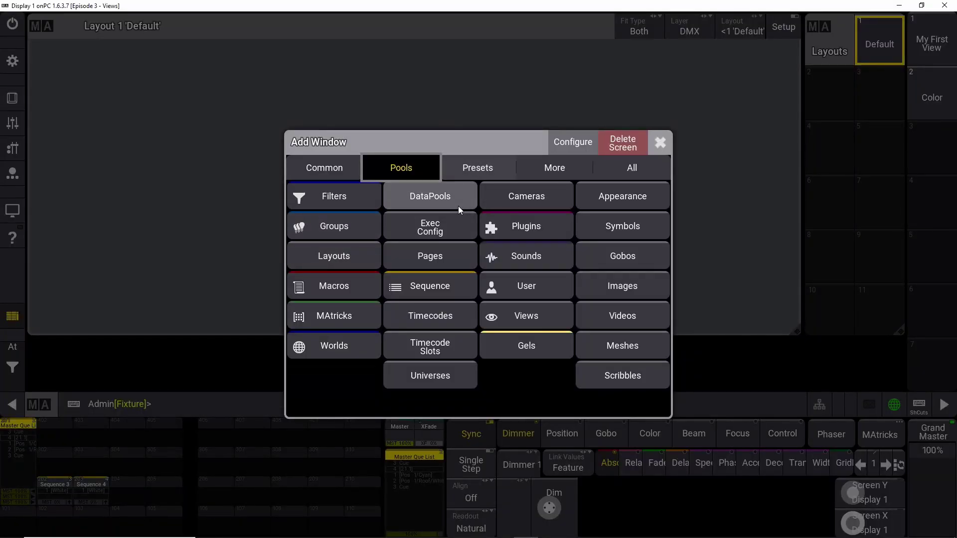
{"action": "left_click", "coordinate": [352, 223]}
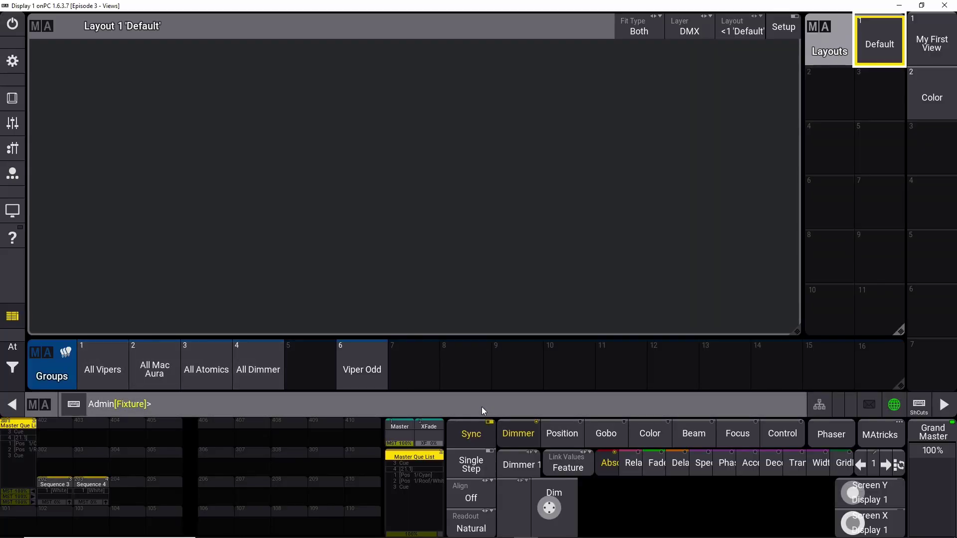
{"action": "left_click_drag", "start_coordinate": [899, 386], "coordinate": [281, 396]}
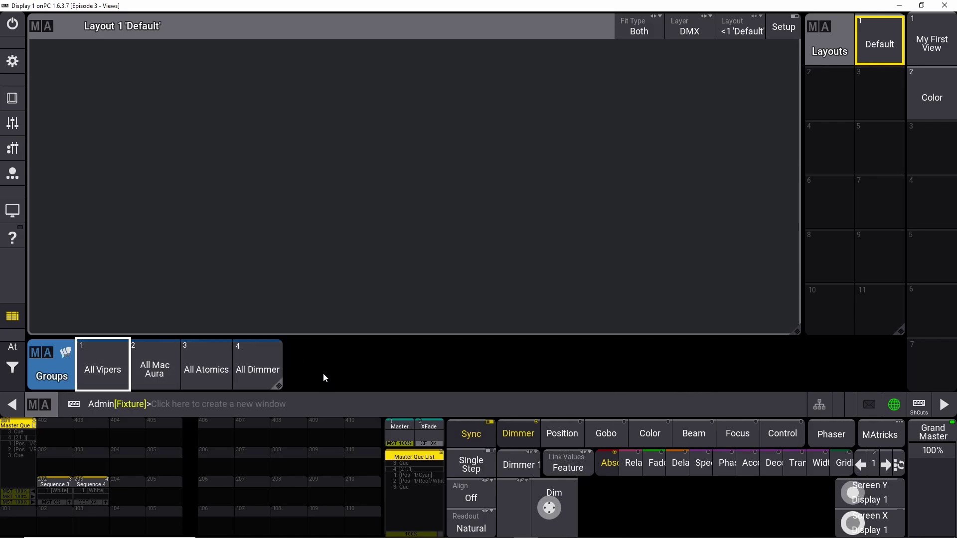
{"action": "left_click", "coordinate": [312, 366]}
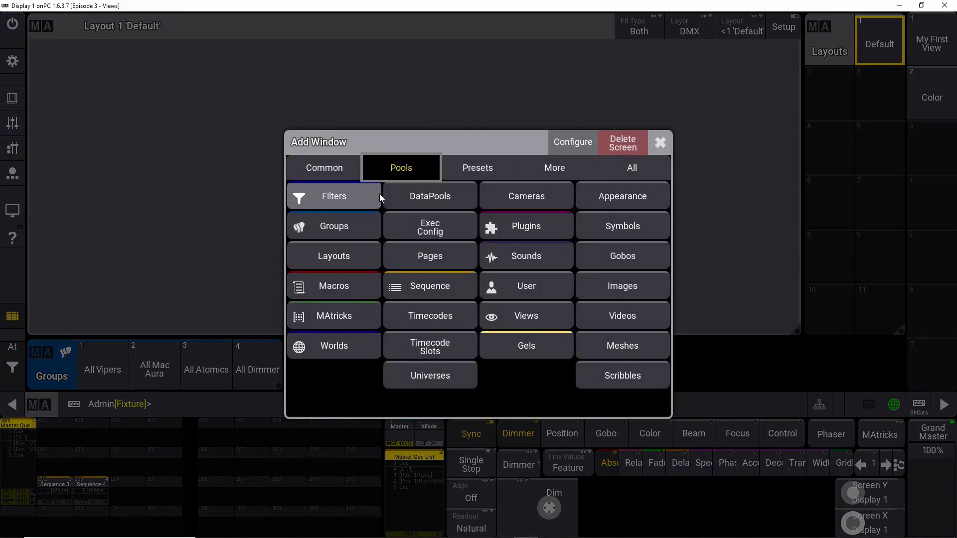
{"action": "left_click", "coordinate": [423, 286]}
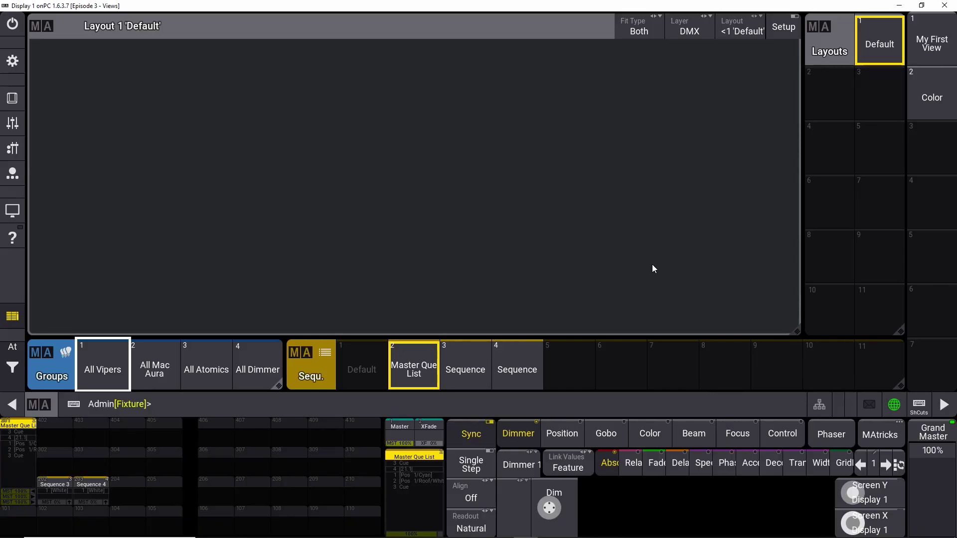
Step: Store the current screen arrangement on view button 3 with the label Layout
{"action": "left_click", "coordinate": [230, 411]}
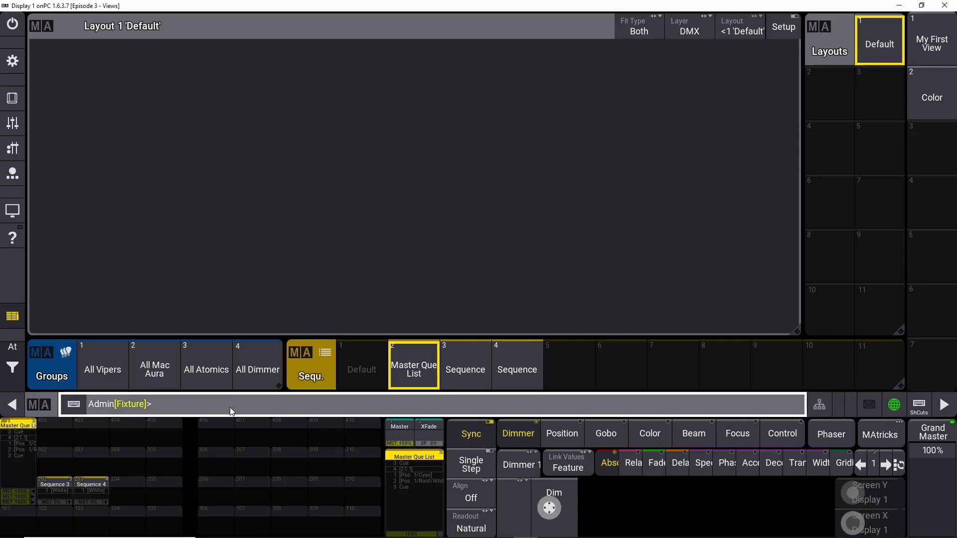
{"action": "left_click", "coordinate": [12, 98]}
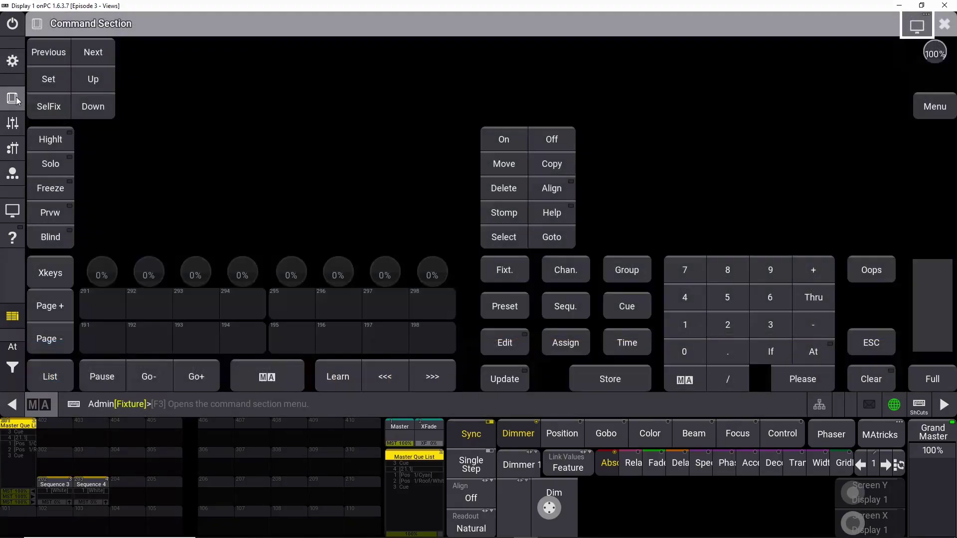
{"action": "left_click", "coordinate": [611, 372]}
{"action": "left_click", "coordinate": [944, 23]}
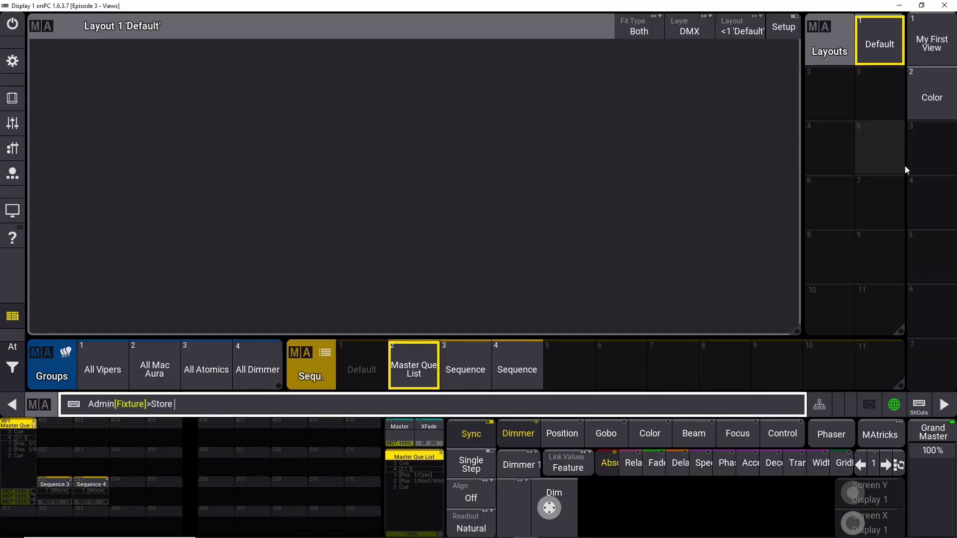
{"action": "left_click", "coordinate": [938, 153]}
{"action": "left_click", "coordinate": [898, 195]}
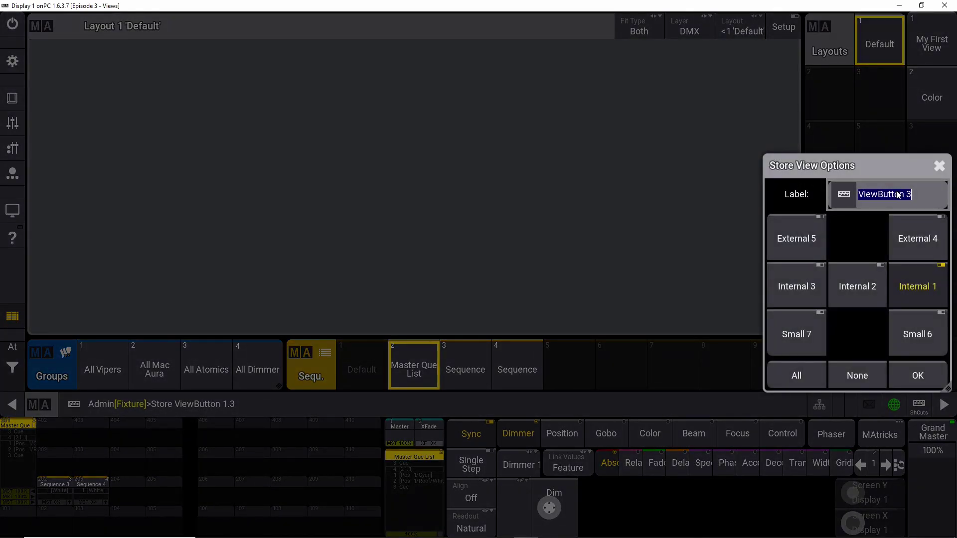
{"action": "type", "text": "Layout"}
{"action": "key", "text": "Return"}
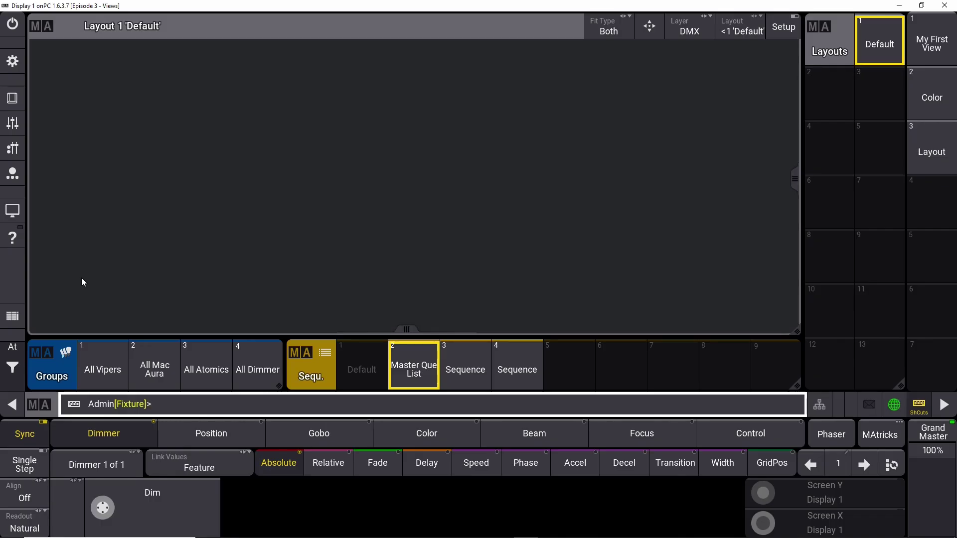
Step: Assign the fixtures of the All Vipers group to the middle of Layout 1
{"action": "left_click", "coordinate": [99, 369]}
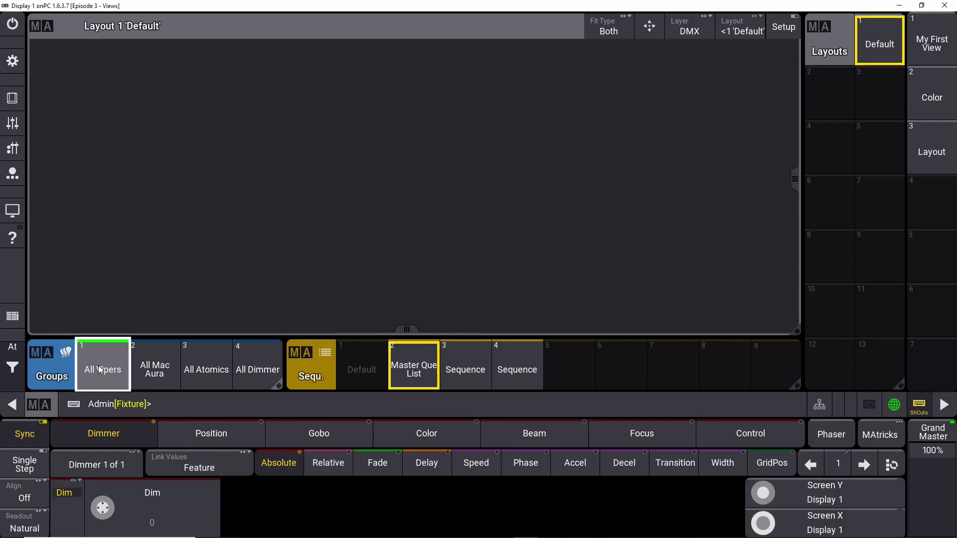
{"action": "key", "text": "a"}
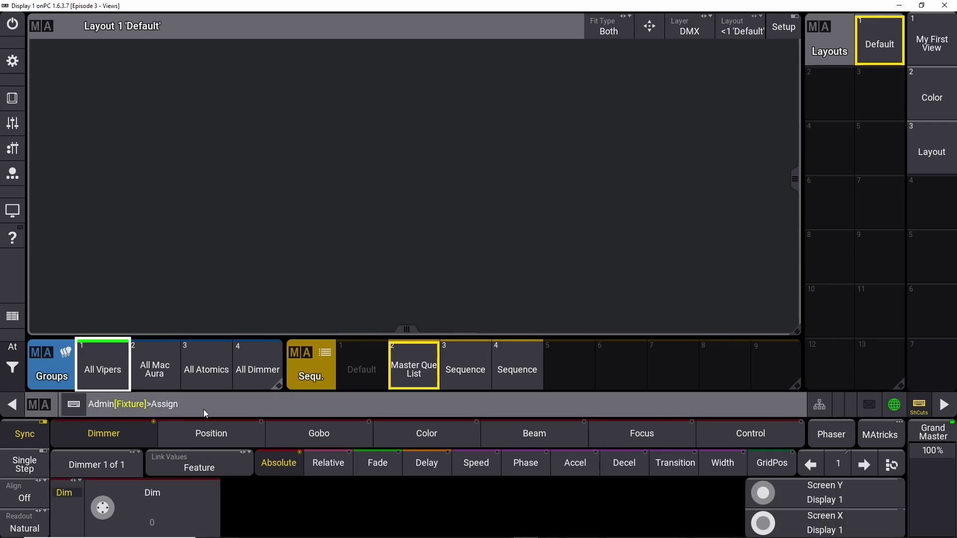
{"action": "left_click", "coordinate": [919, 406]}
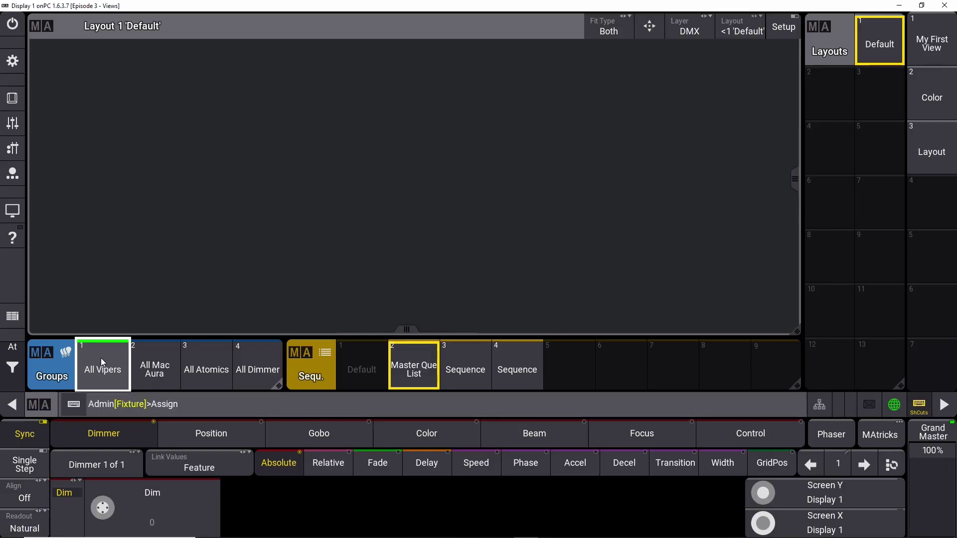
{"action": "left_click", "coordinate": [377, 185]}
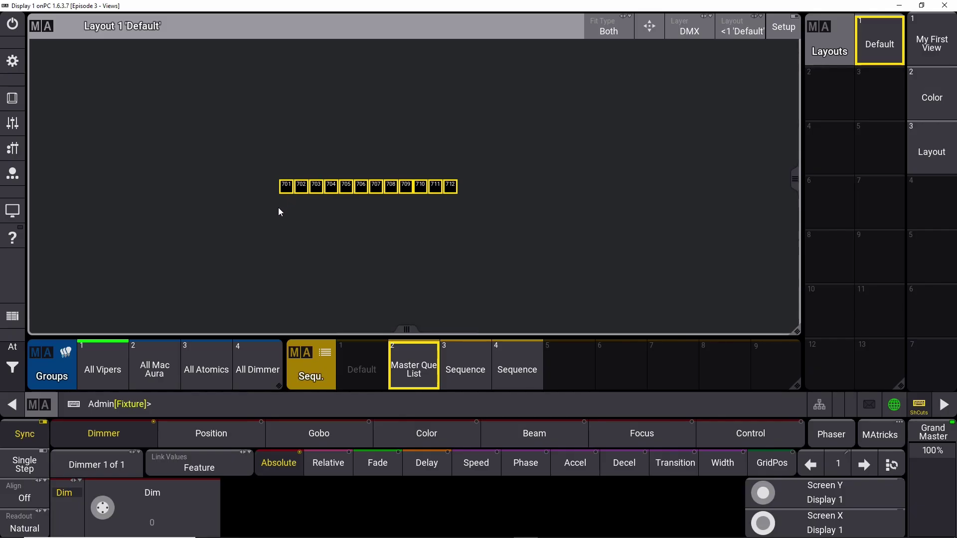
{"action": "scroll", "coordinate": [271, 217], "scroll_direction": "up", "scroll_amount": 2}
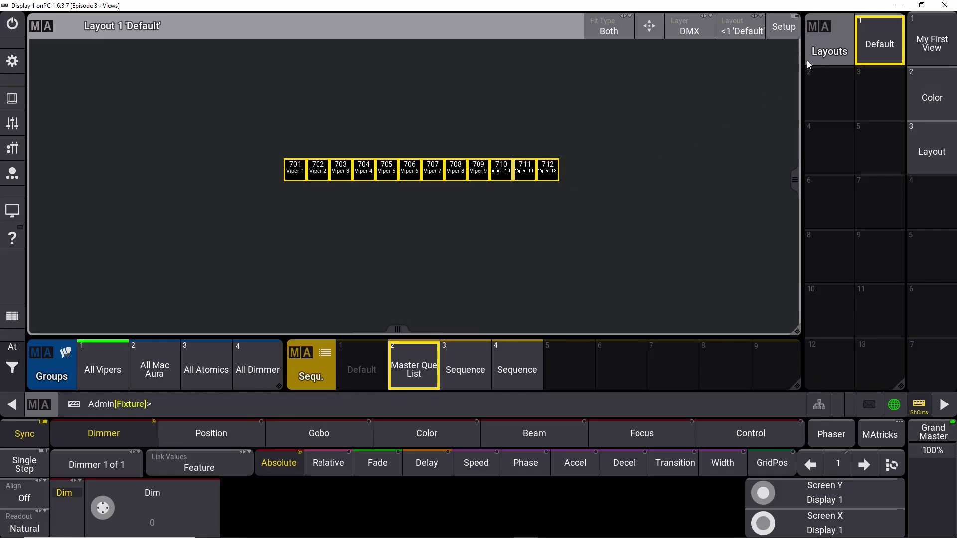
Step: Turn on setup mode for the Layout View and clear the fixture selection
{"action": "left_click", "coordinate": [784, 29]}
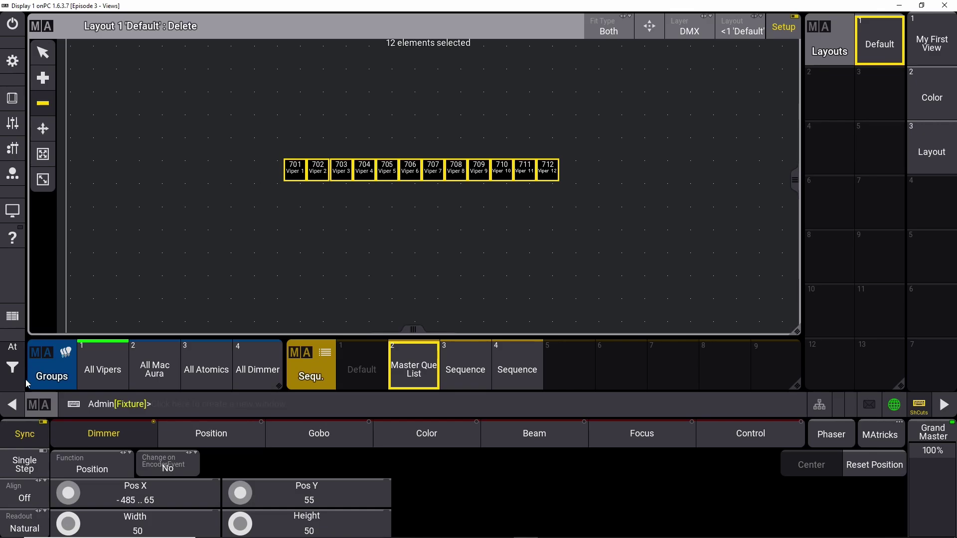
{"action": "left_click", "coordinate": [12, 346]}
{"action": "left_click", "coordinate": [83, 369]}
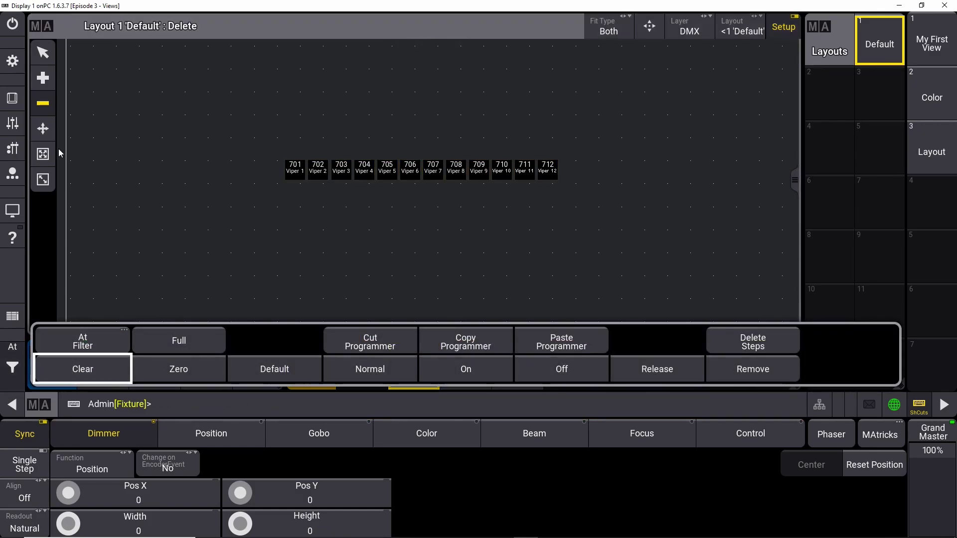
Step: Move Vipers 1 to 3 into a spaced row at Pos Y 200 and check the layout's Snap to Grid setting
{"action": "left_click", "coordinate": [43, 53]}
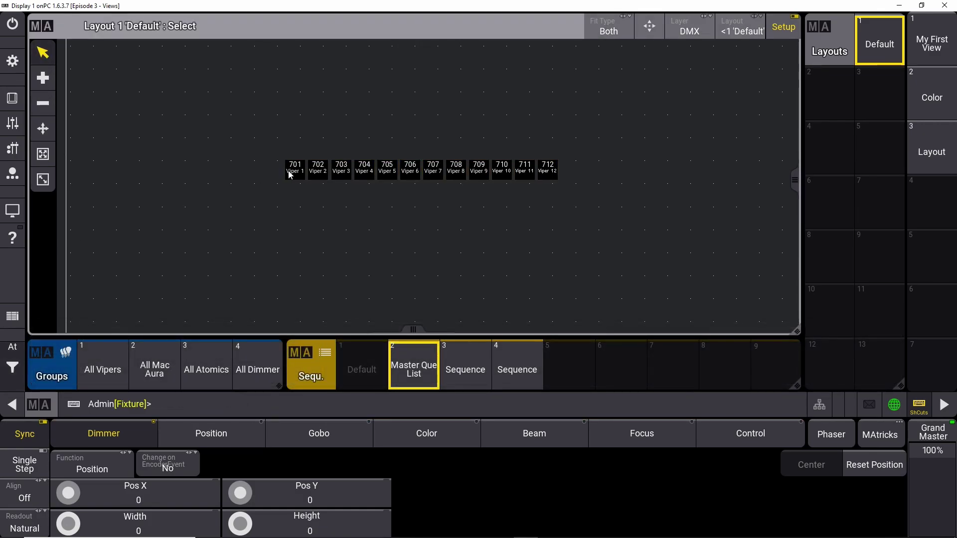
{"action": "mouse_move", "coordinate": [289, 174]}
{"action": "left_mouse_down"}
{"action": "mouse_move", "coordinate": [298, 173]}
{"action": "mouse_move", "coordinate": [253, 126]}
{"action": "mouse_move", "coordinate": [301, 168]}
{"action": "left_mouse_up"}
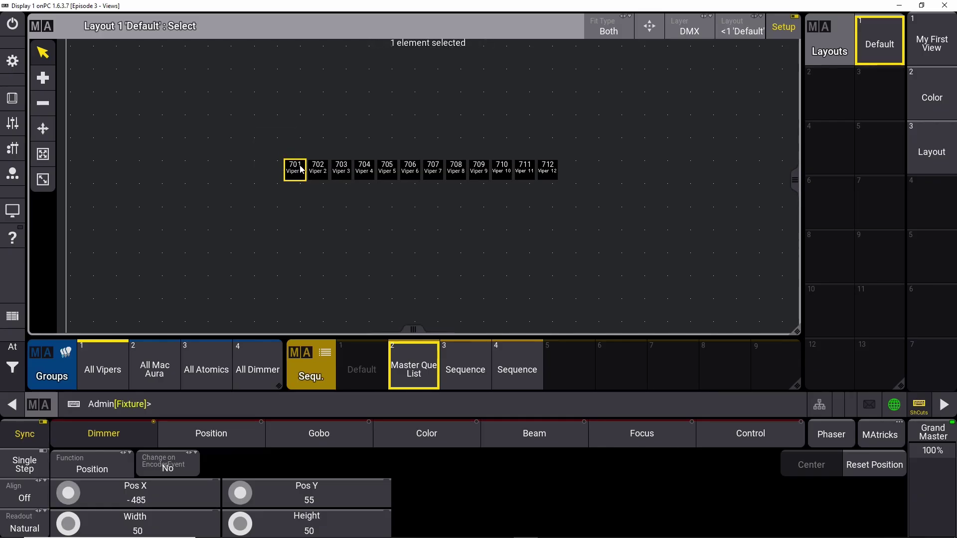
{"action": "left_click", "coordinate": [43, 128]}
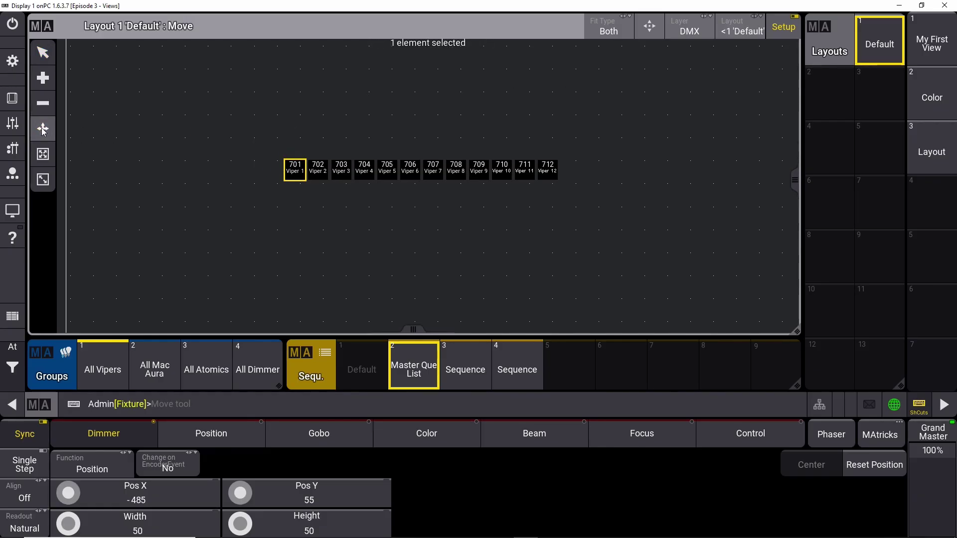
{"action": "left_click_drag", "start_coordinate": [292, 173], "coordinate": [240, 107]}
{"action": "left_click_drag", "start_coordinate": [314, 171], "coordinate": [335, 108]}
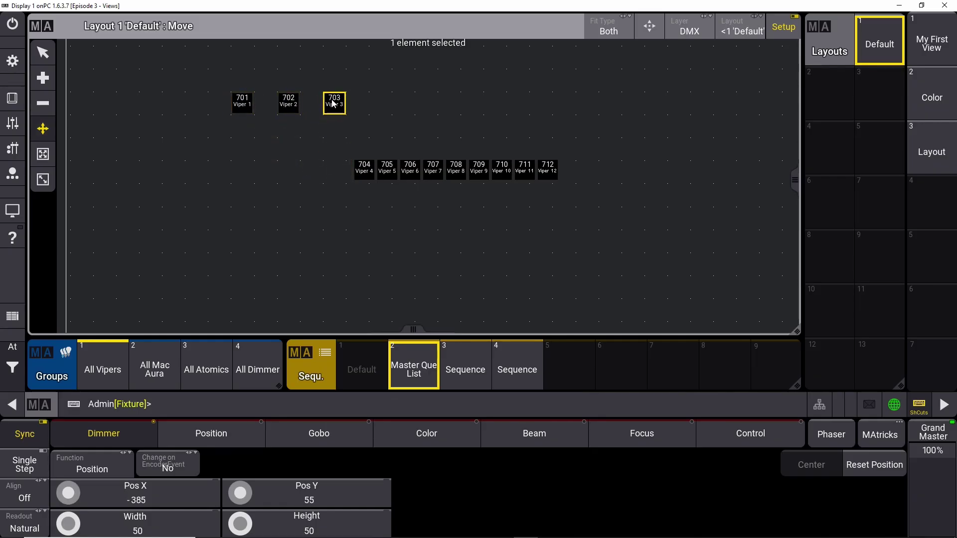
{"action": "left_click", "coordinate": [41, 25]}
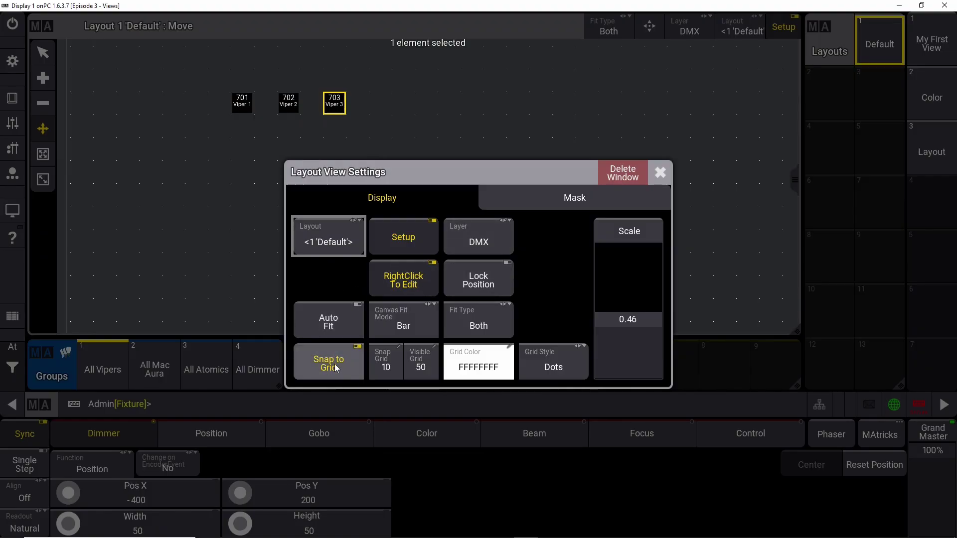
{"action": "left_click", "coordinate": [660, 173]}
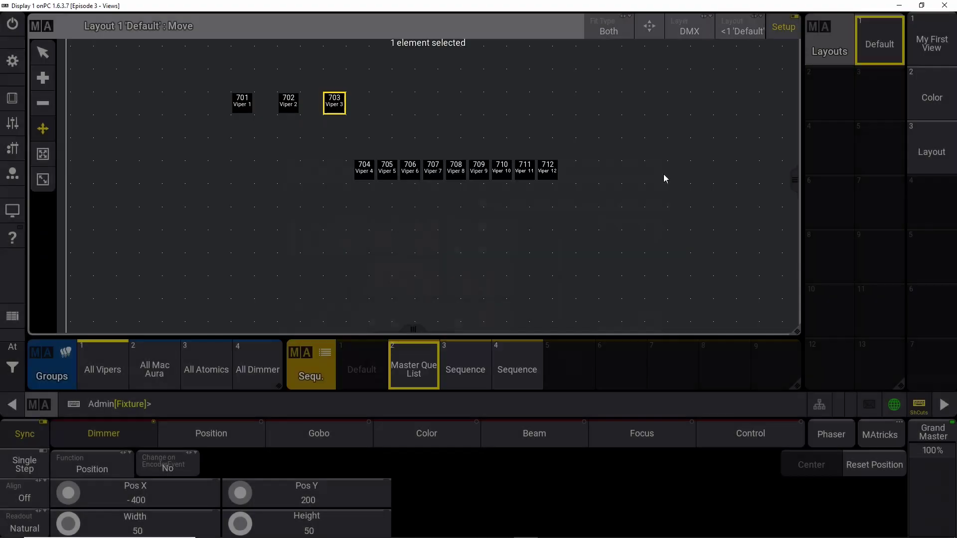
Step: Move Vipers 4 to 12 into the upper row, evenly spaced one element width apart after Viper 3
{"action": "left_click_drag", "start_coordinate": [364, 169], "coordinate": [427, 106]}
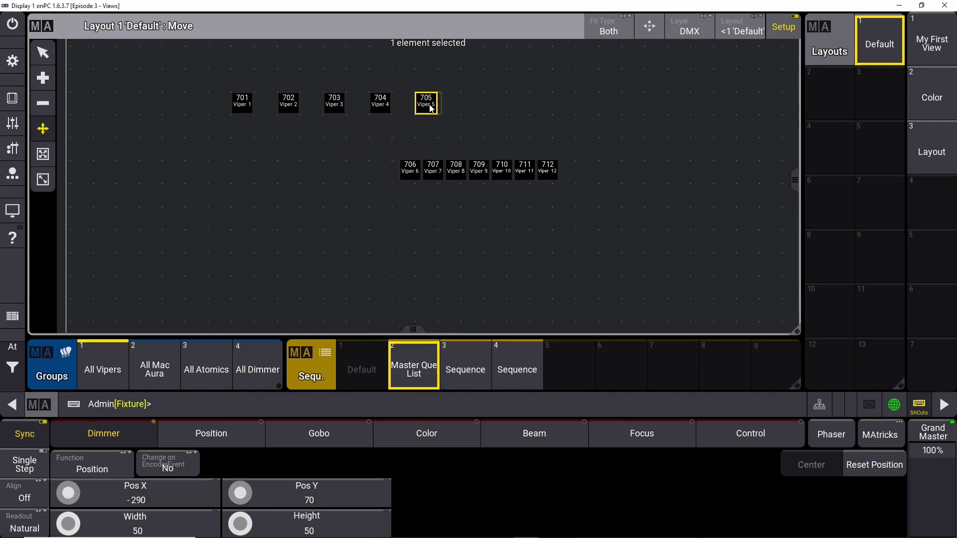
{"action": "left_click_drag", "start_coordinate": [416, 167], "coordinate": [518, 105]}
{"action": "left_click_drag", "start_coordinate": [455, 168], "coordinate": [609, 105]}
{"action": "left_click_drag", "start_coordinate": [501, 168], "coordinate": [652, 102]}
{"action": "left_click_drag", "start_coordinate": [524, 167], "coordinate": [700, 102]}
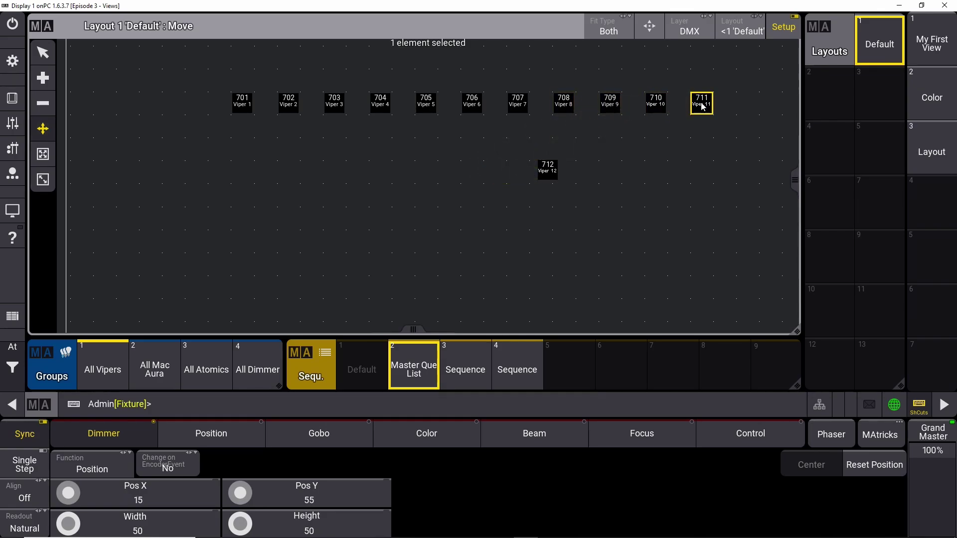
{"action": "left_click_drag", "start_coordinate": [545, 166], "coordinate": [750, 103]}
Step: Add the All Mac Aura fixtures to the layout and arrange Auras 1 to 12 beneath the Vipers in a matching row at Pos Y 100
{"action": "left_click", "coordinate": [155, 369]}
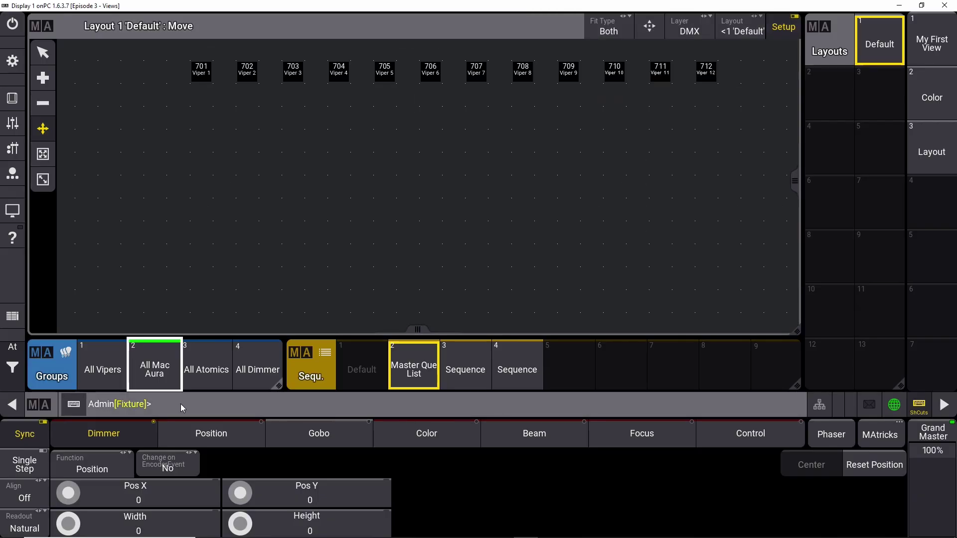
{"action": "left_click_drag", "start_coordinate": [282, 172], "coordinate": [551, 266]}
{"action": "left_click_drag", "start_coordinate": [389, 265], "coordinate": [248, 120]}
{"action": "left_click", "coordinate": [435, 259]}
{"action": "left_click_drag", "start_coordinate": [435, 259], "coordinate": [338, 119]}
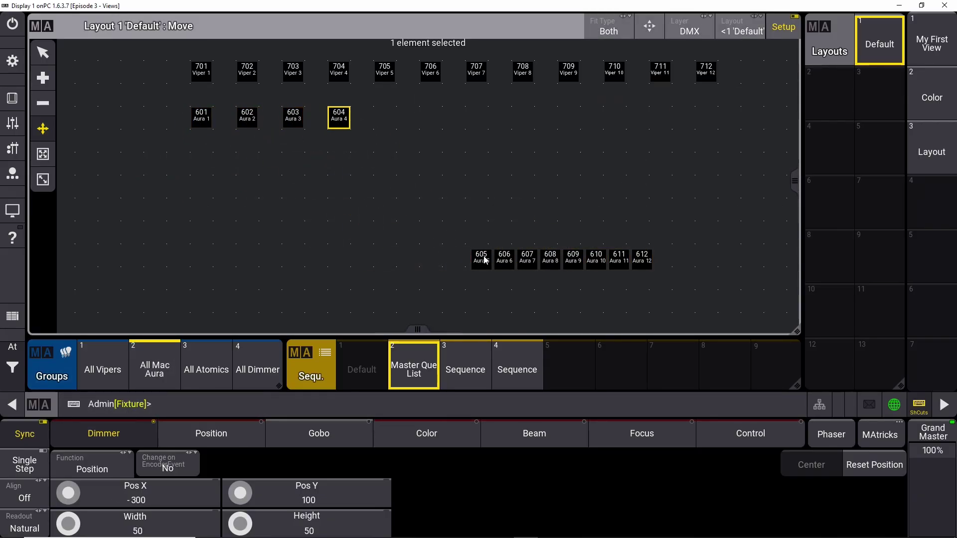
{"action": "left_click_drag", "start_coordinate": [481, 259], "coordinate": [430, 117]}
{"action": "left_click_drag", "start_coordinate": [527, 257], "coordinate": [523, 118]}
{"action": "left_click_drag", "start_coordinate": [577, 260], "coordinate": [624, 117]}
{"action": "left_click_drag", "start_coordinate": [618, 260], "coordinate": [706, 117]}
Step: Place the All Atomics fixtures below the Auras at Pos Y 0 and spread them across Pos X -590 to 500 with Align /
{"action": "left_click", "coordinate": [193, 373]}
{"action": "left_click_drag", "start_coordinate": [193, 373], "coordinate": [469, 169]}
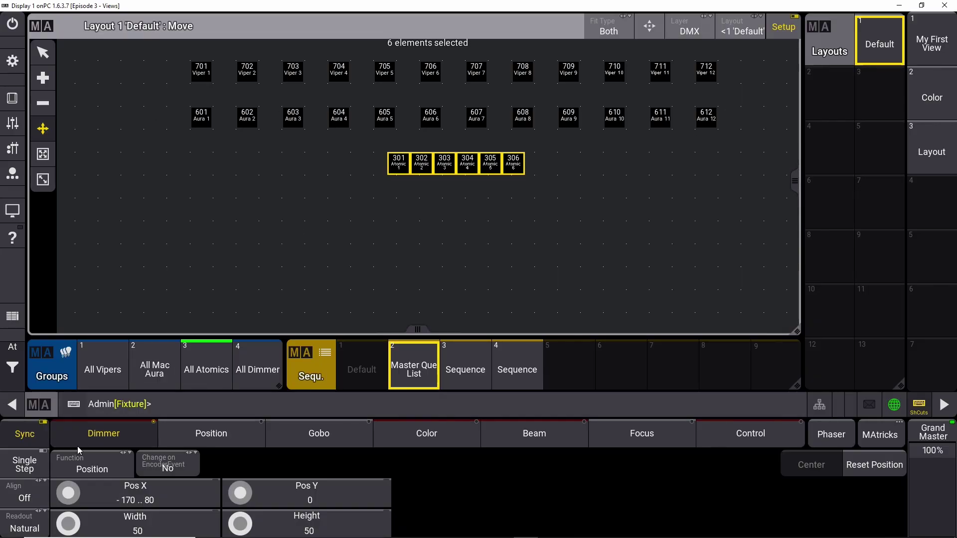
{"action": "left_click", "coordinate": [26, 497]}
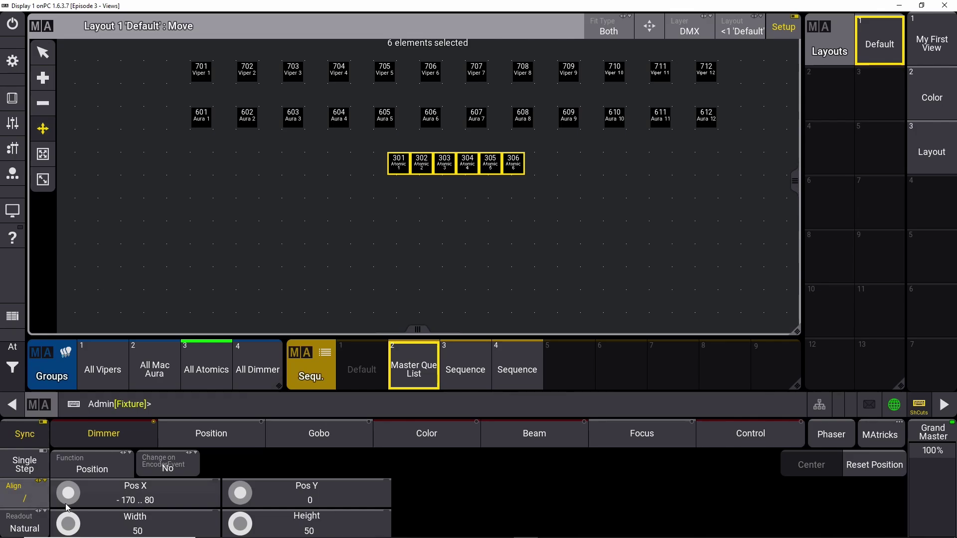
{"action": "left_click_drag", "start_coordinate": [61, 501], "coordinate": [93, 510]}
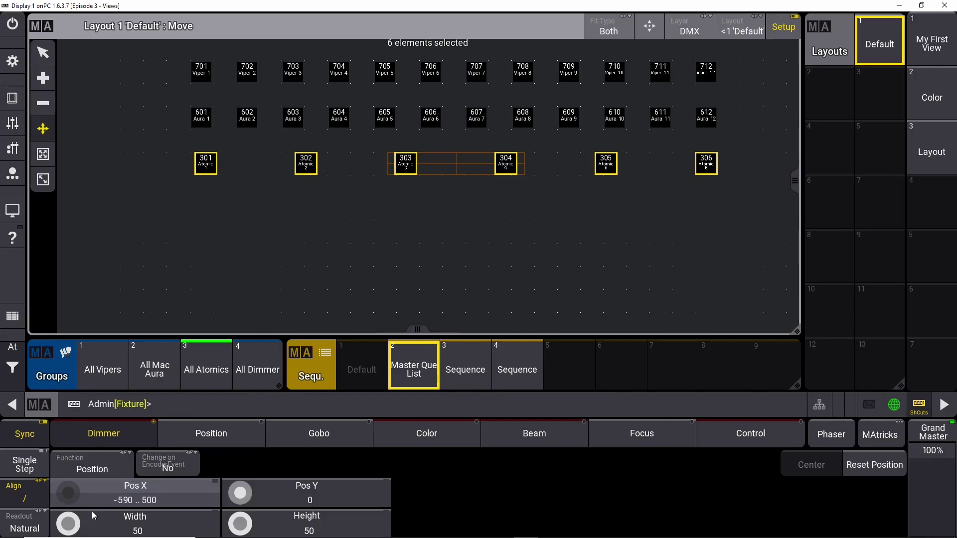
{"action": "key", "text": "Escape"}
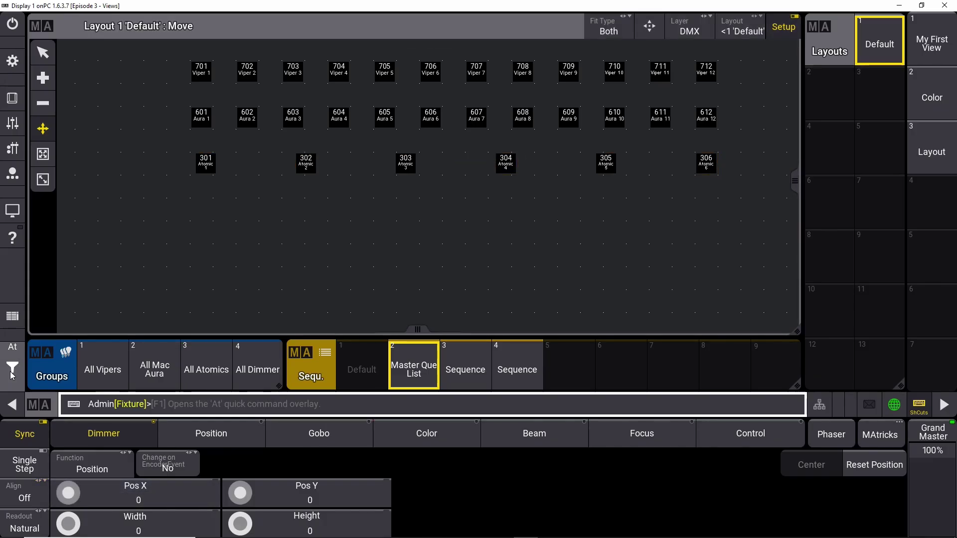
Step: Place the All Dimmer fixtures below the Atomics at Pos Y -80 and spread them across Pos X -590 to 500 with Align /
{"action": "left_click", "coordinate": [268, 364]}
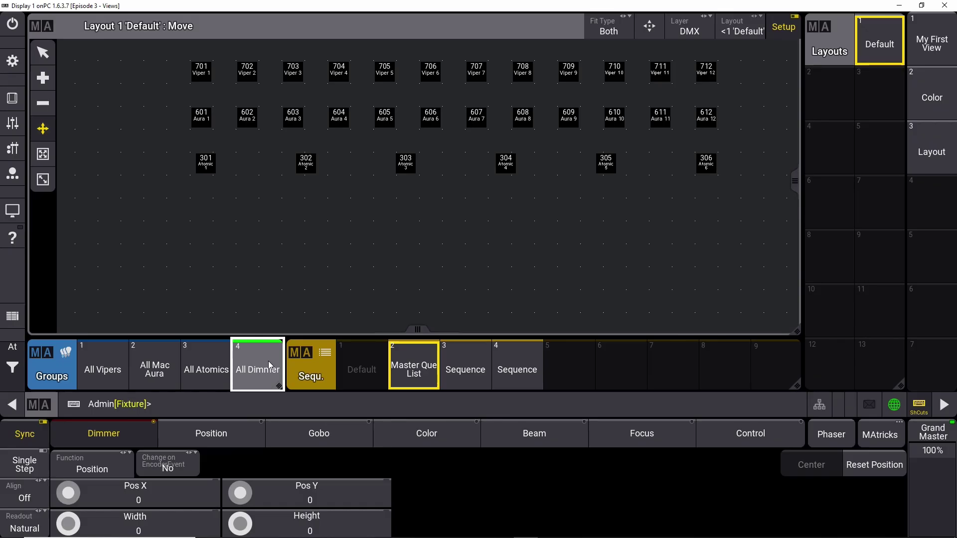
{"action": "left_click", "coordinate": [13, 346]}
{"action": "left_click", "coordinate": [49, 364]}
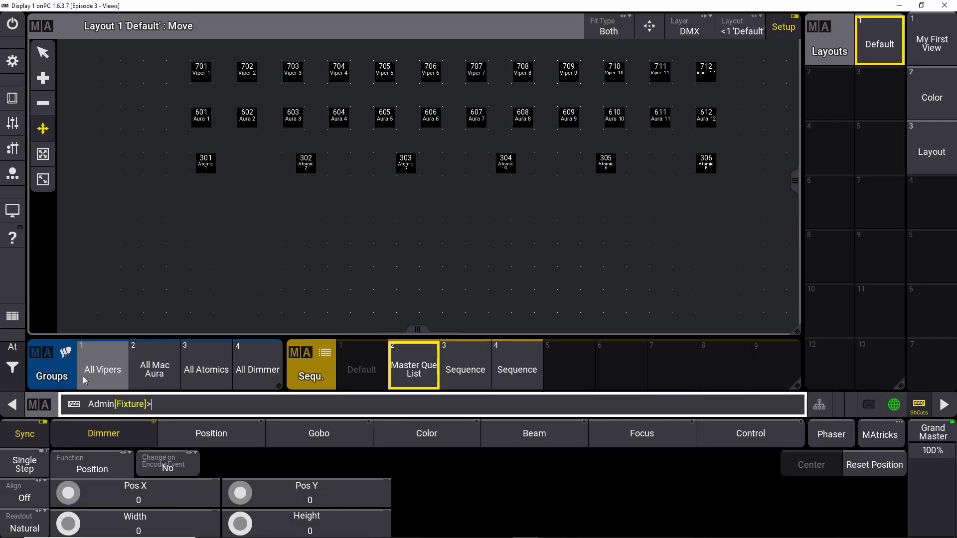
{"action": "left_click", "coordinate": [267, 375]}
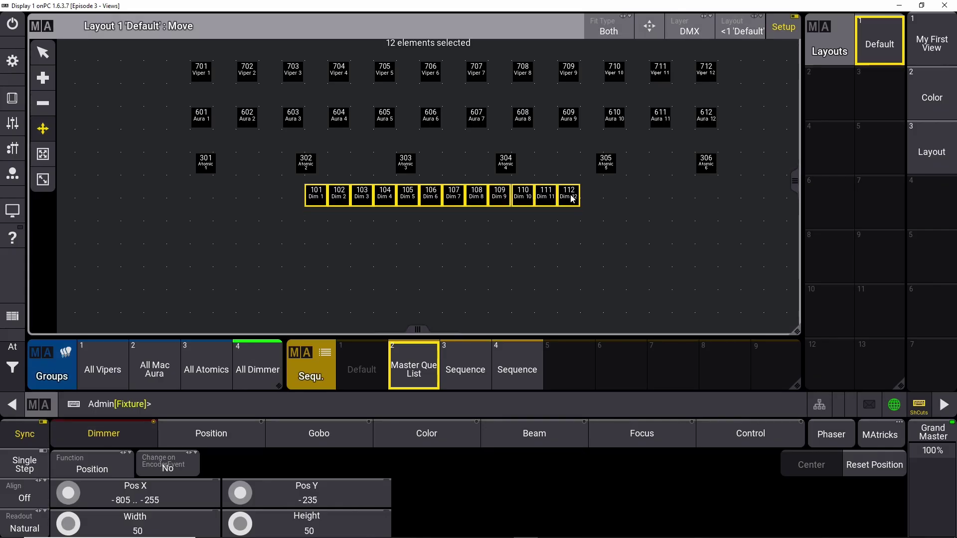
{"action": "left_click_drag", "start_coordinate": [581, 199], "coordinate": [585, 201]}
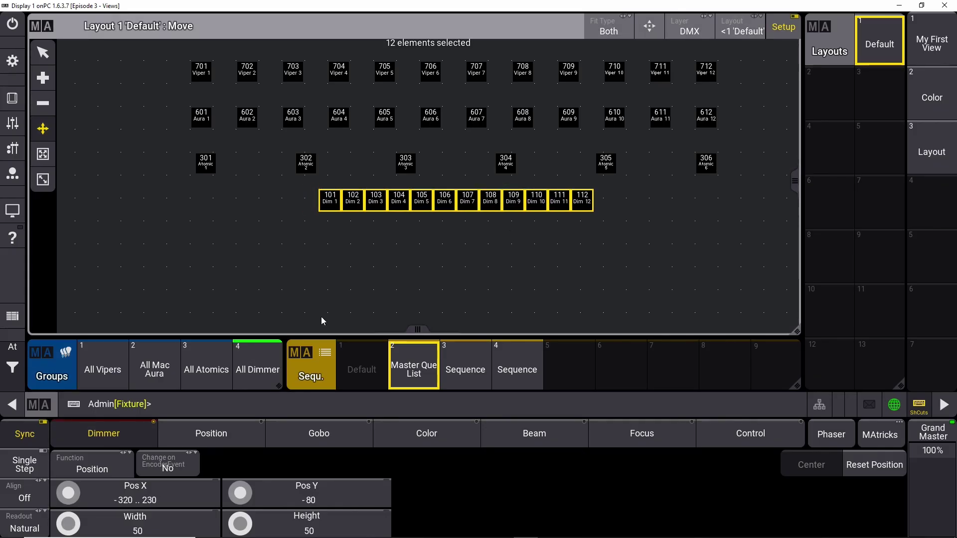
{"action": "left_click", "coordinate": [34, 497]}
{"action": "left_click_drag", "start_coordinate": [58, 490], "coordinate": [78, 477]}
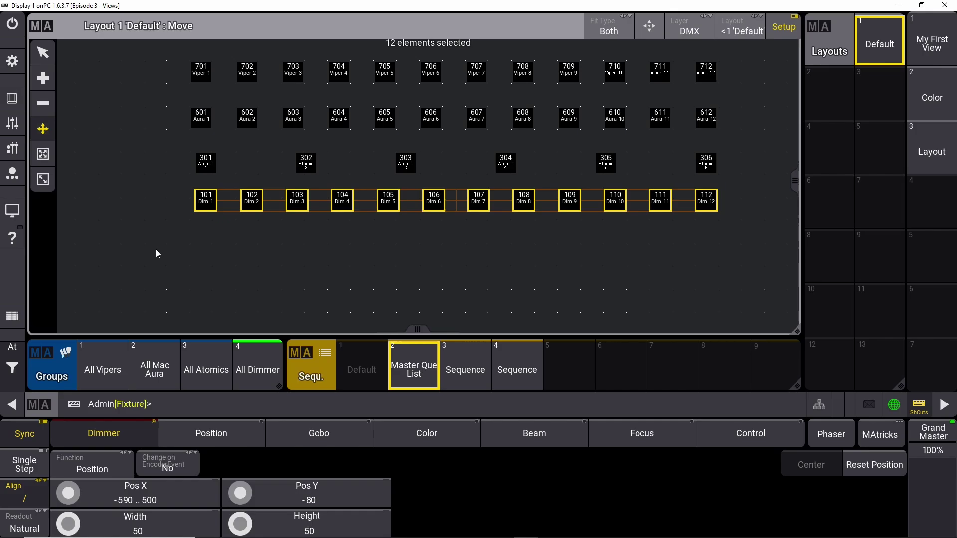
{"action": "left_click", "coordinate": [13, 347]}
{"action": "left_click", "coordinate": [64, 372]}
Step: Assign the All Vipers group itself to the layout as an element beside Viper 1, at Pos X -720 and Pos Y 200
{"action": "left_click", "coordinate": [157, 412]}
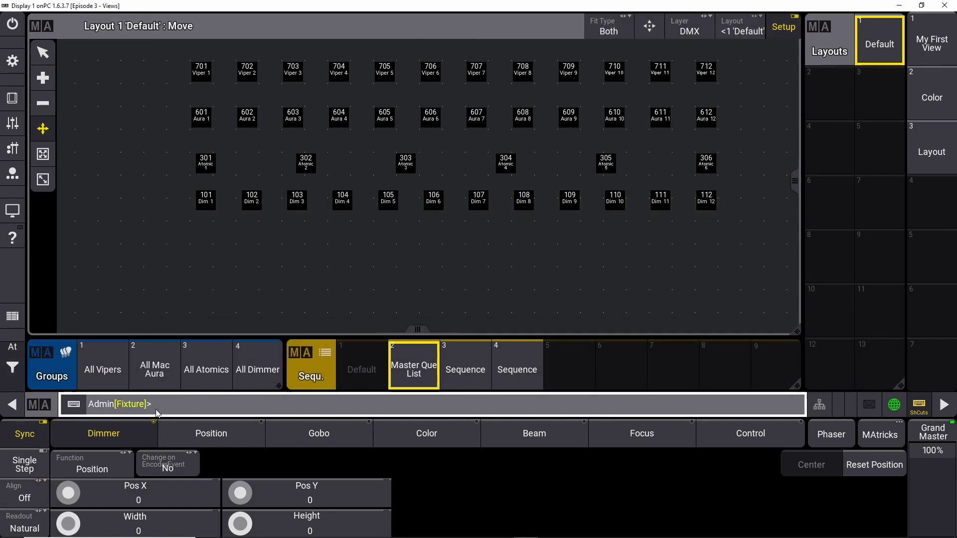
{"action": "left_click", "coordinate": [105, 371]}
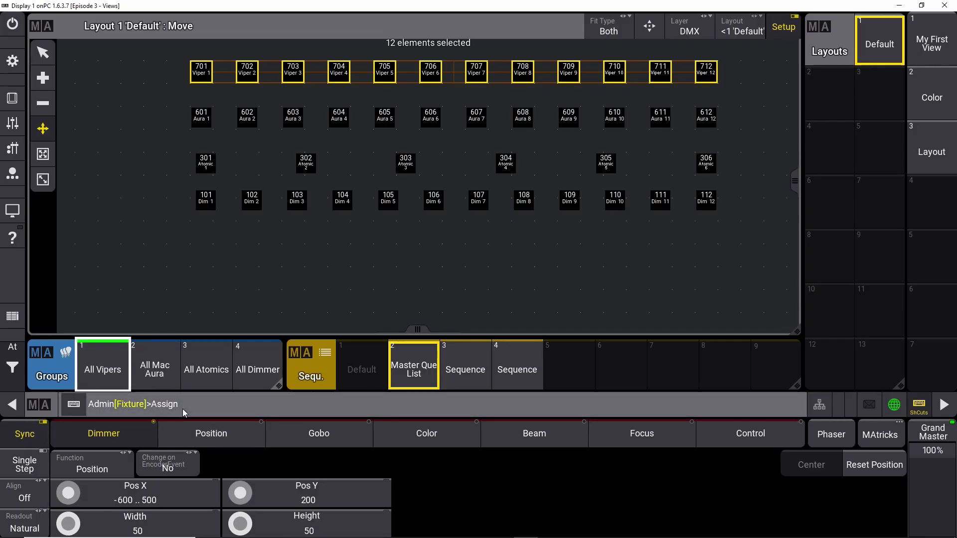
{"action": "key", "text": "a"}
{"action": "left_click", "coordinate": [16, 367]}
{"action": "left_click", "coordinate": [54, 369]}
{"action": "left_click", "coordinate": [149, 403]}
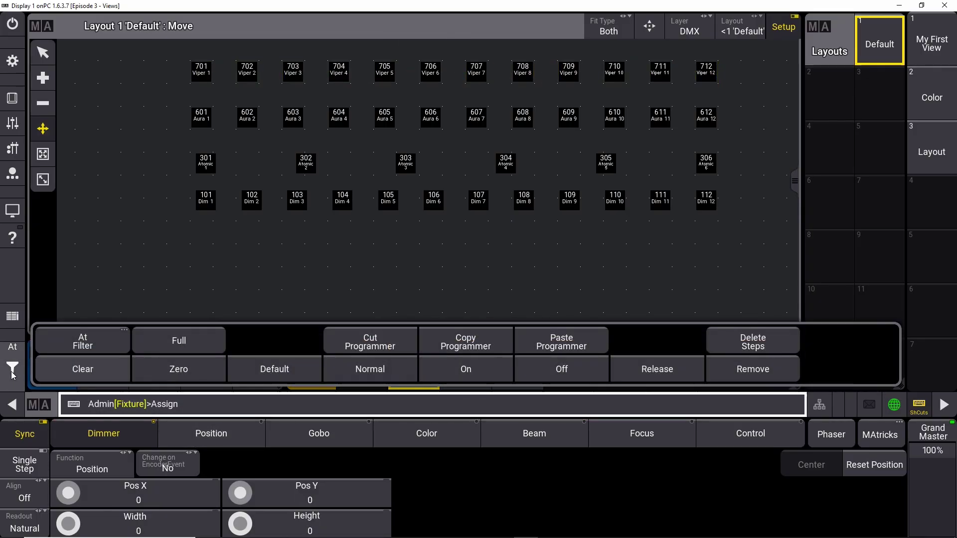
{"action": "left_click", "coordinate": [108, 371]}
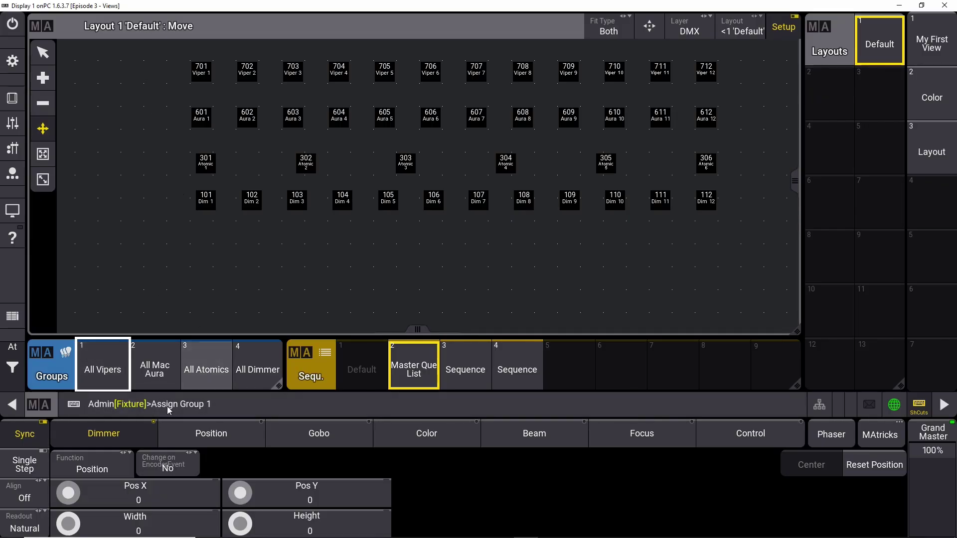
{"action": "left_click", "coordinate": [150, 405]}
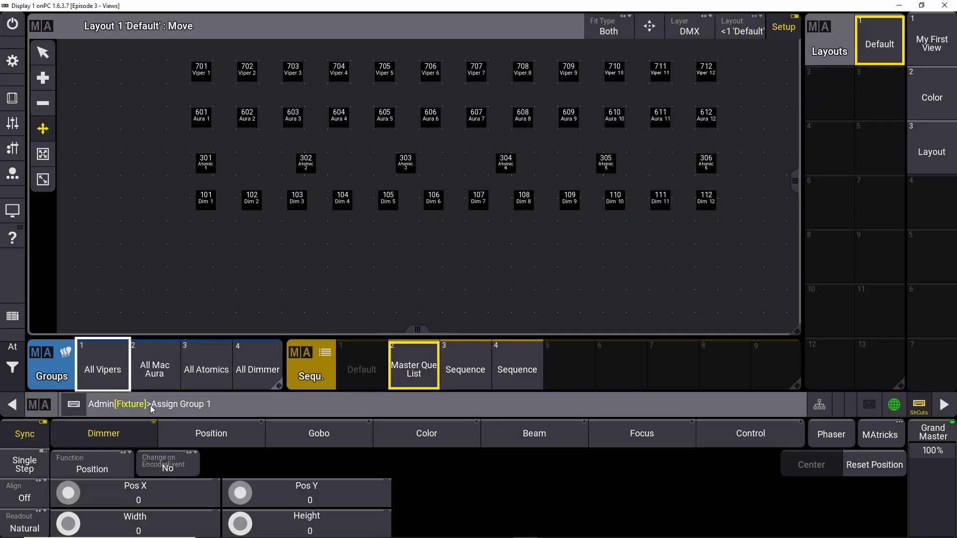
{"action": "left_click", "coordinate": [137, 71]}
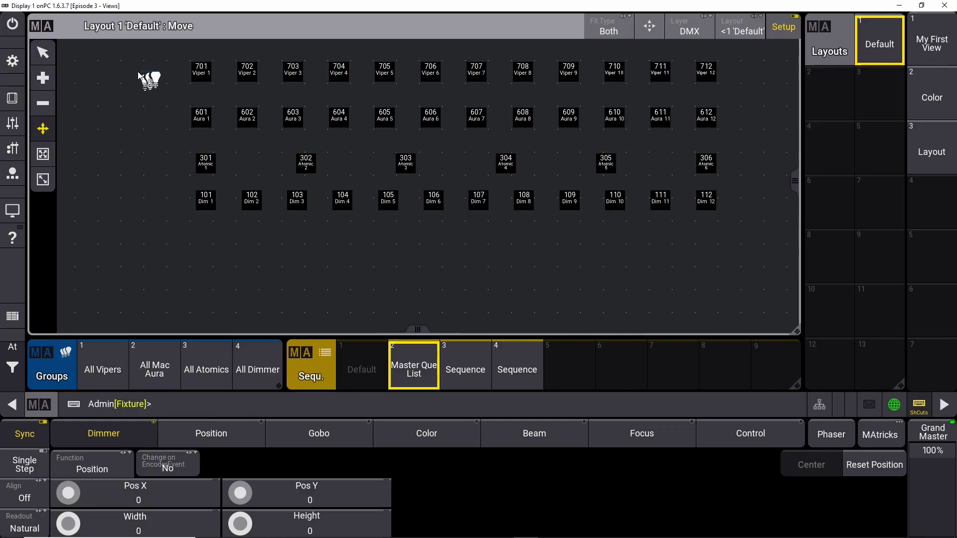
{"action": "left_click_drag", "start_coordinate": [149, 80], "coordinate": [148, 78]}
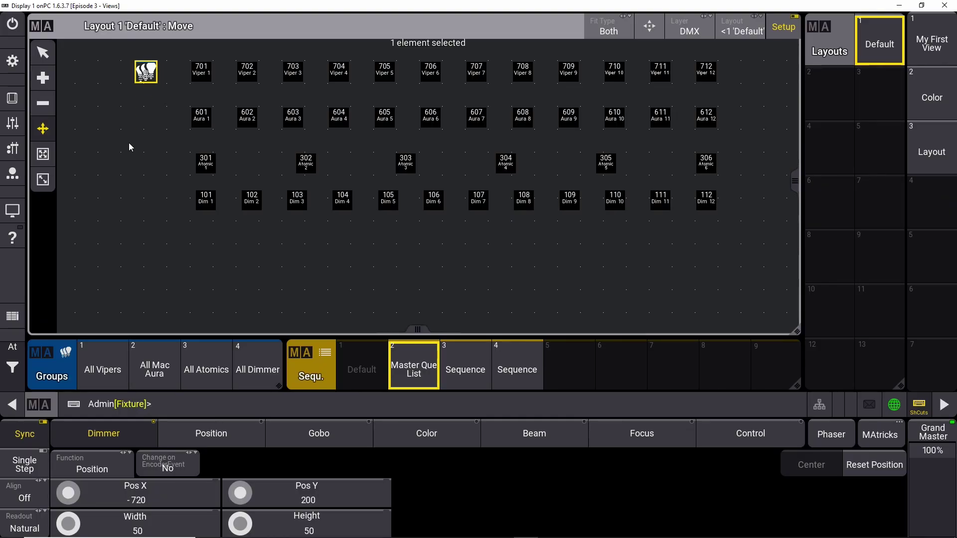
Step: Test selecting the Vipers through their group element outside setup mode, and return to setup with the selection cleared
{"action": "left_click", "coordinate": [784, 28]}
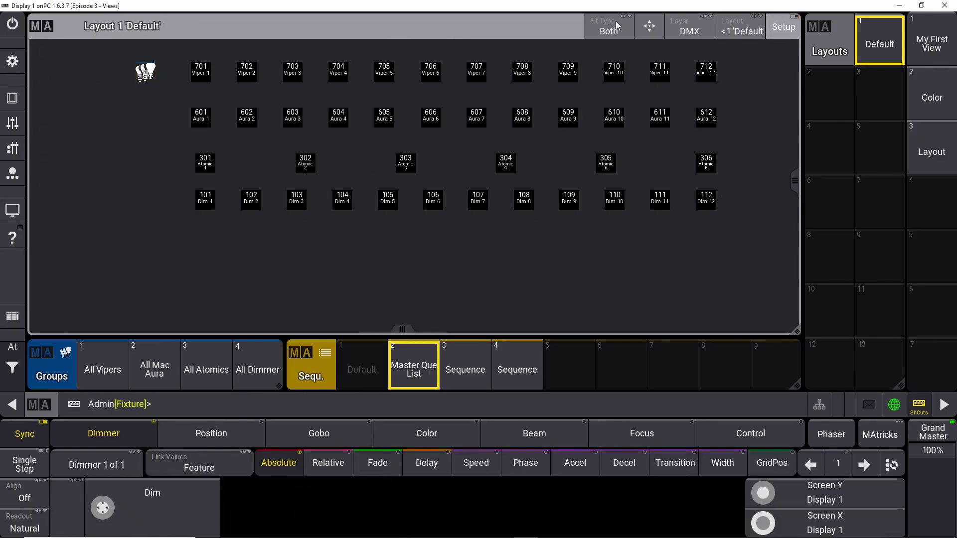
{"action": "left_click", "coordinate": [146, 71]}
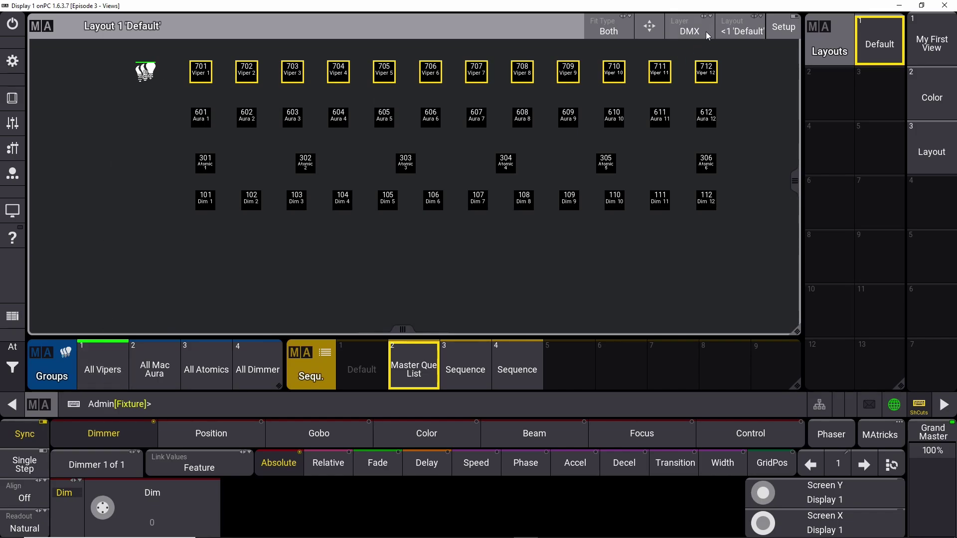
{"action": "left_click", "coordinate": [780, 28]}
{"action": "left_click", "coordinate": [93, 151]}
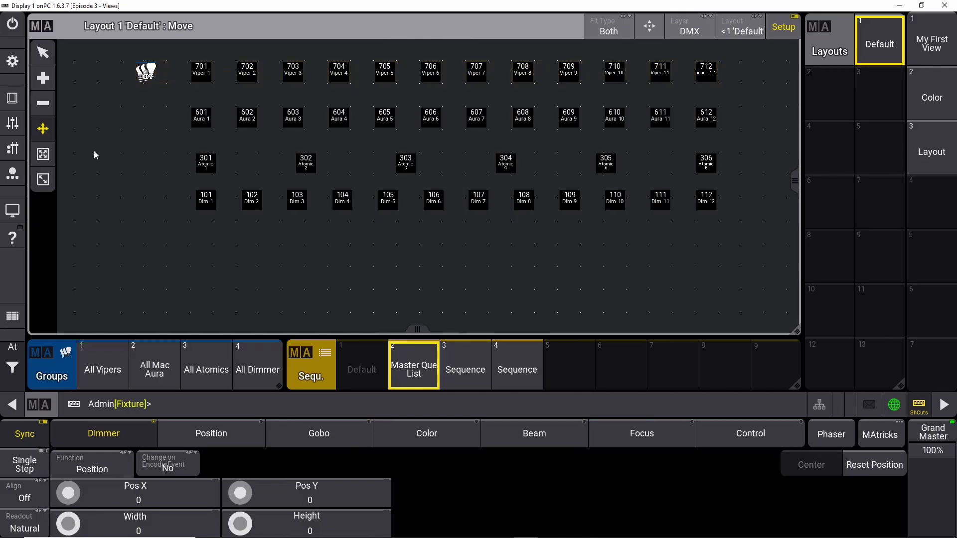
{"action": "left_click", "coordinate": [9, 364]}
{"action": "left_click", "coordinate": [14, 368]}
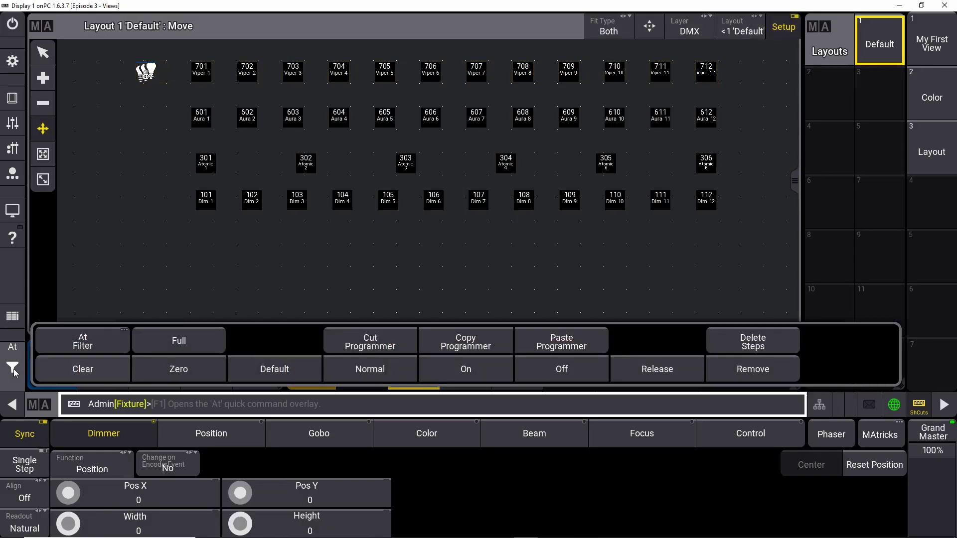
Step: Set the width of the All Vipers group element to 100
{"action": "left_click", "coordinate": [146, 75]}
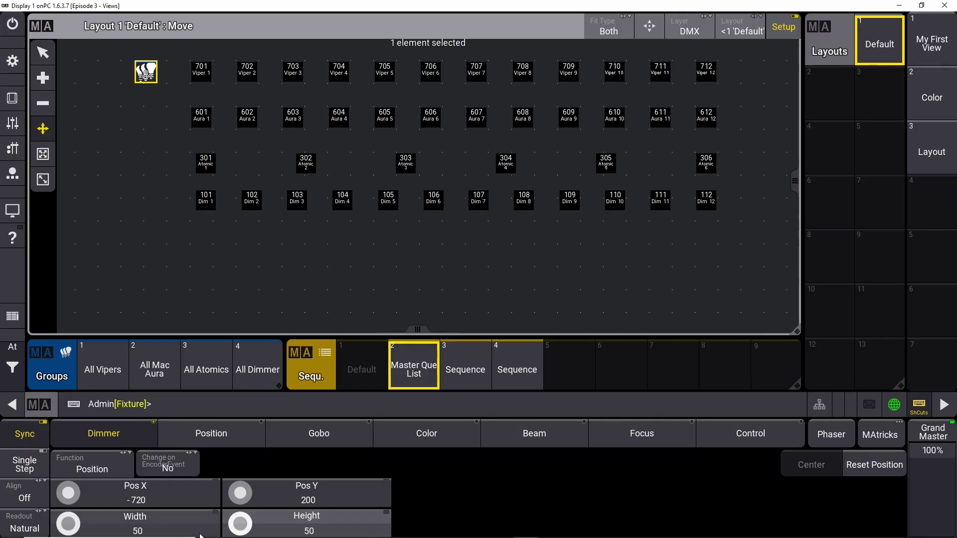
{"action": "left_click", "coordinate": [128, 523]}
{"action": "left_click", "coordinate": [383, 339]}
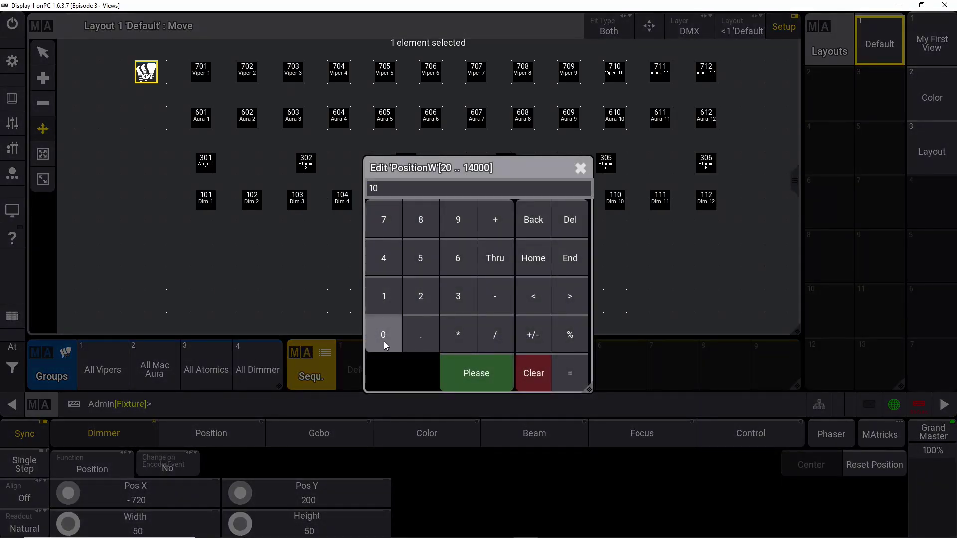
{"action": "left_click", "coordinate": [384, 339]}
{"action": "left_click", "coordinate": [472, 375]}
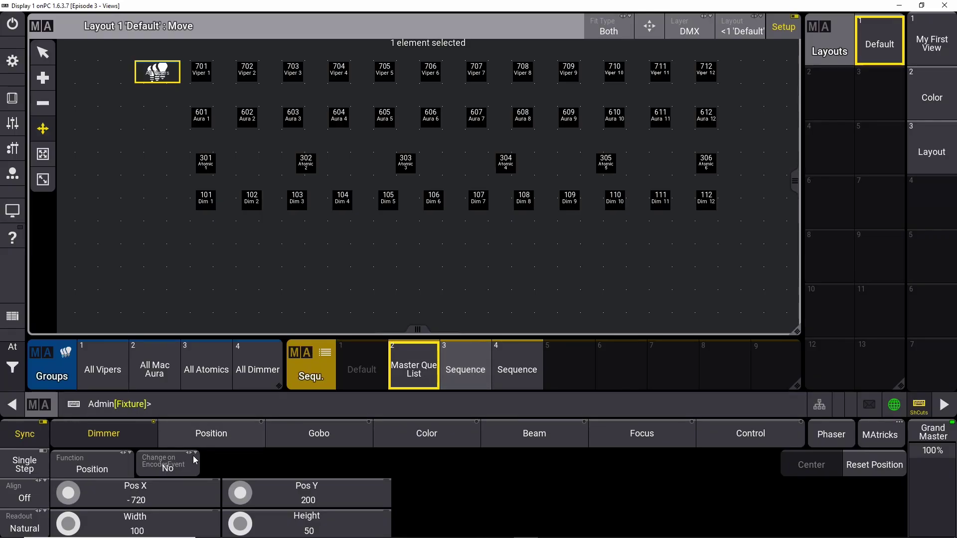
Step: Resize the All Vipers group element to a width of 75 and a height of 75
{"action": "left_click", "coordinate": [152, 530]}
{"action": "left_click", "coordinate": [385, 220]}
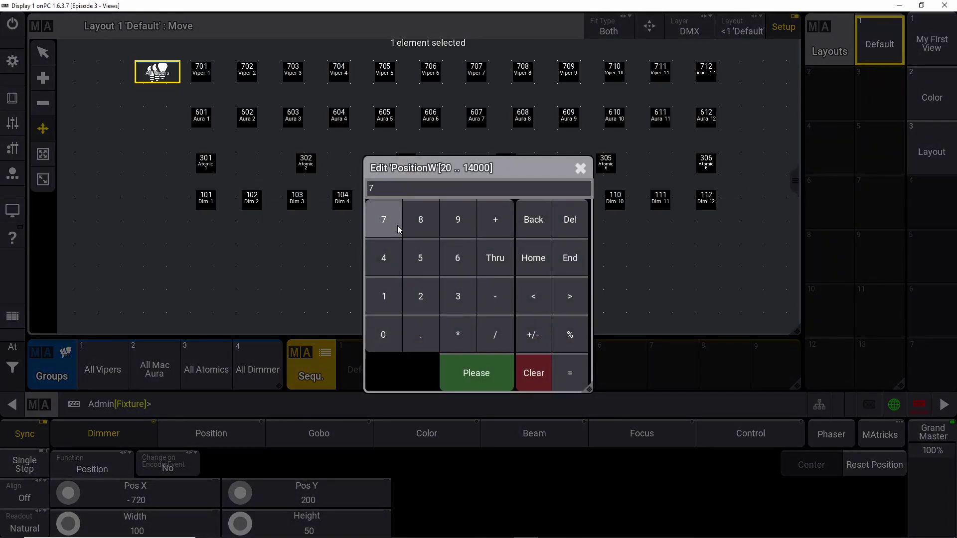
{"action": "left_click", "coordinate": [421, 257]}
{"action": "left_click", "coordinate": [468, 368]}
{"action": "left_click", "coordinate": [308, 529]}
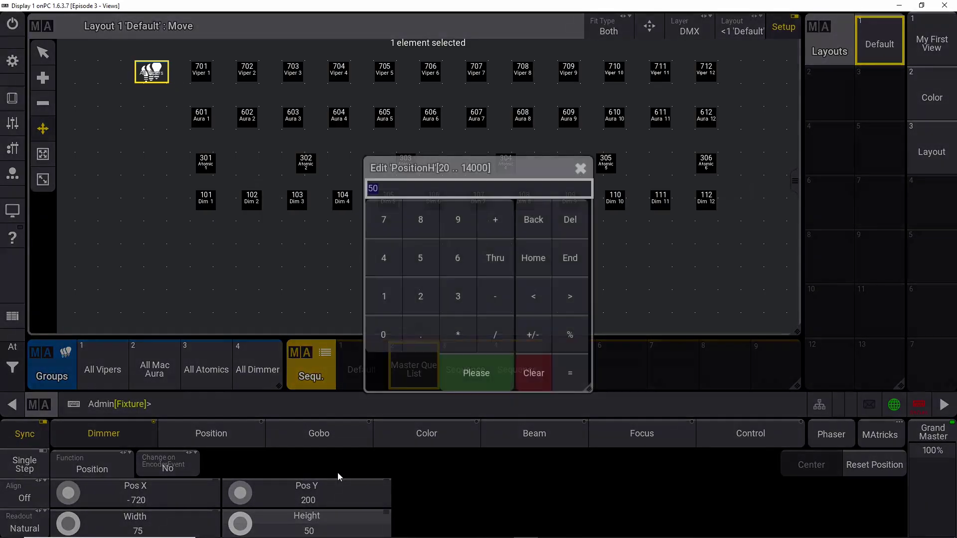
{"action": "left_click", "coordinate": [421, 257]}
{"action": "left_click", "coordinate": [476, 373]}
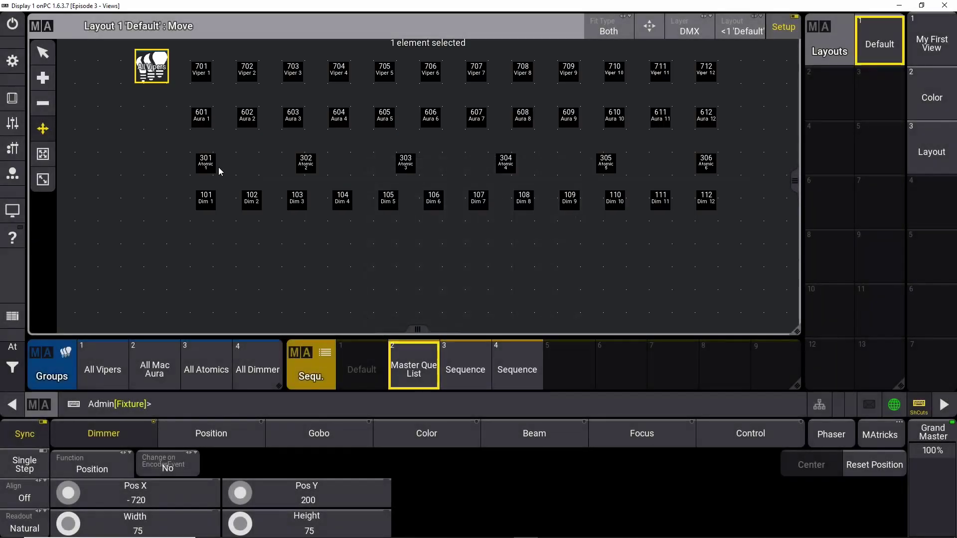
{"action": "left_click_drag", "start_coordinate": [152, 64], "coordinate": [153, 65]}
Step: Assign the All Mac Aura, All Atomics and All Dimmer groups to the layout as elements beside their fixture rows
{"action": "left_click", "coordinate": [12, 346]}
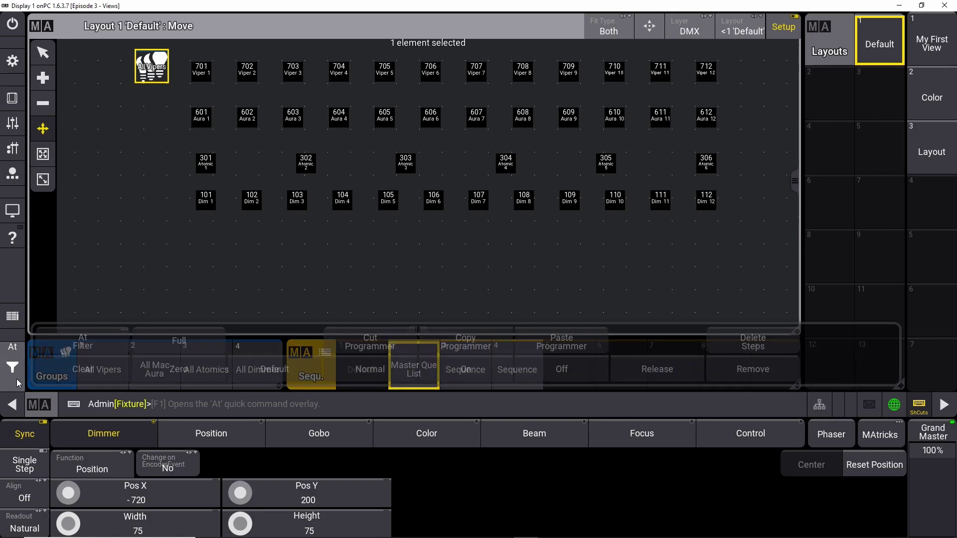
{"action": "left_click", "coordinate": [84, 375]}
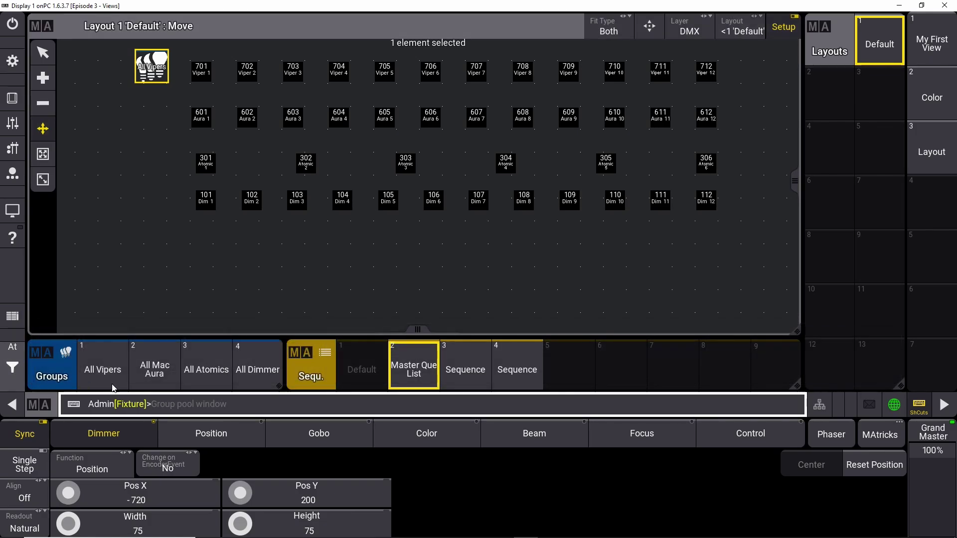
{"action": "left_click_drag", "start_coordinate": [167, 376], "coordinate": [143, 133]}
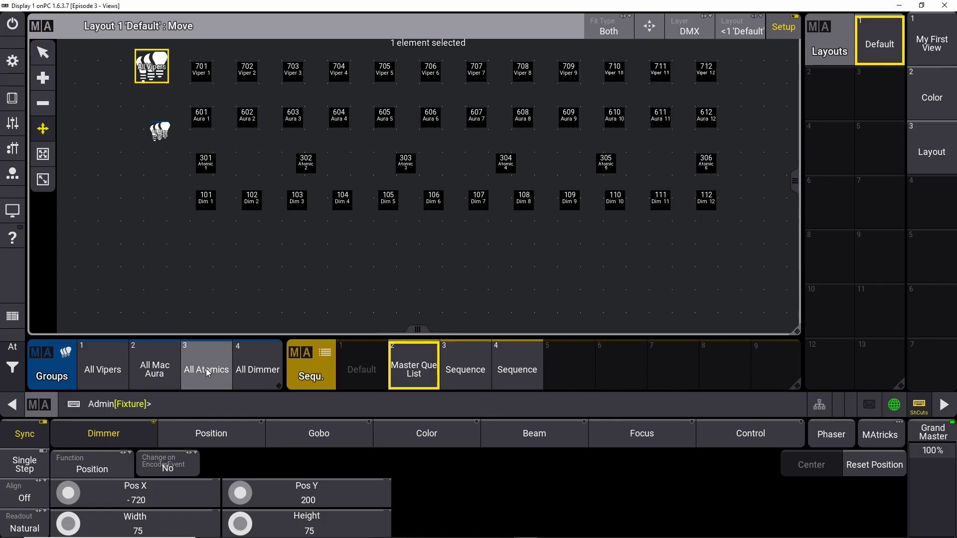
{"action": "left_click_drag", "start_coordinate": [205, 368], "coordinate": [145, 165]}
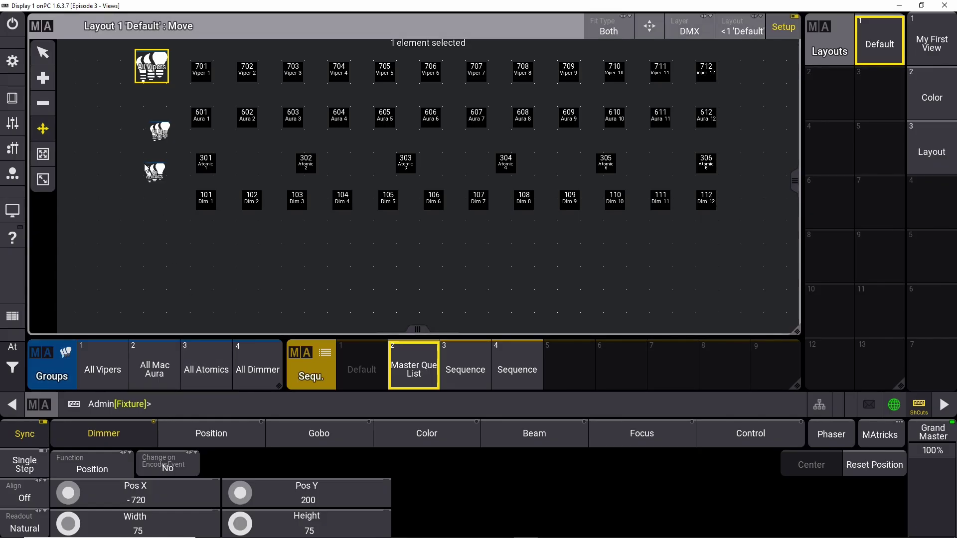
{"action": "left_click_drag", "start_coordinate": [245, 378], "coordinate": [145, 206]}
Step: Resize the All Mac Aura, All Atomics and All Dimmer group elements to a width of 75 and a height of 75
{"action": "left_click_drag", "start_coordinate": [129, 100], "coordinate": [172, 247]}
{"action": "left_click", "coordinate": [150, 522]}
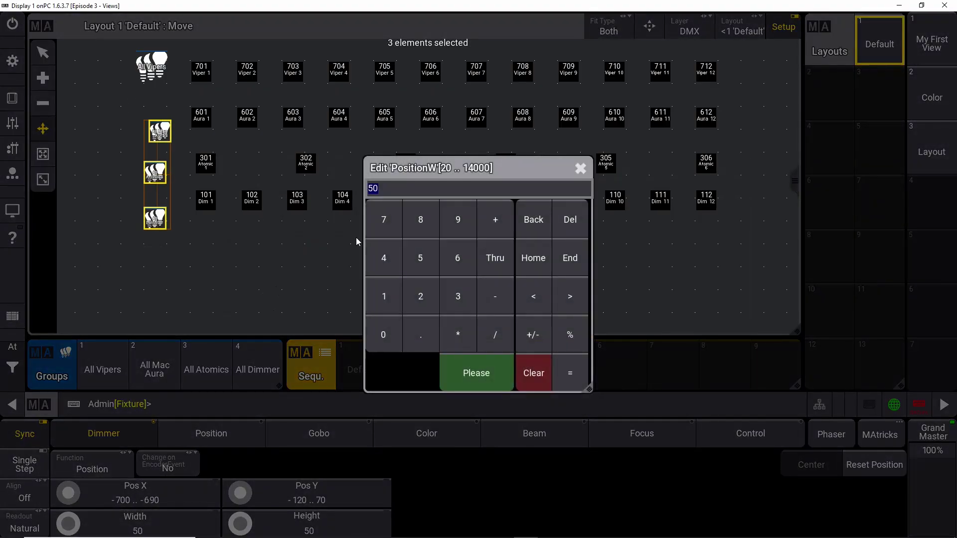
{"action": "left_click", "coordinate": [390, 228]}
{"action": "left_click", "coordinate": [420, 258]}
{"action": "left_click", "coordinate": [476, 373]}
{"action": "left_click", "coordinate": [306, 521]}
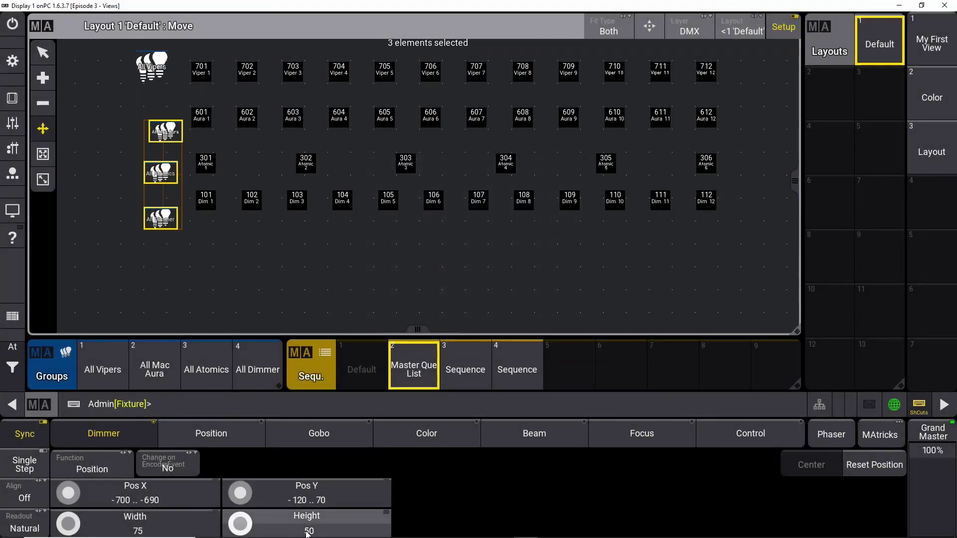
{"action": "left_click", "coordinate": [413, 265]}
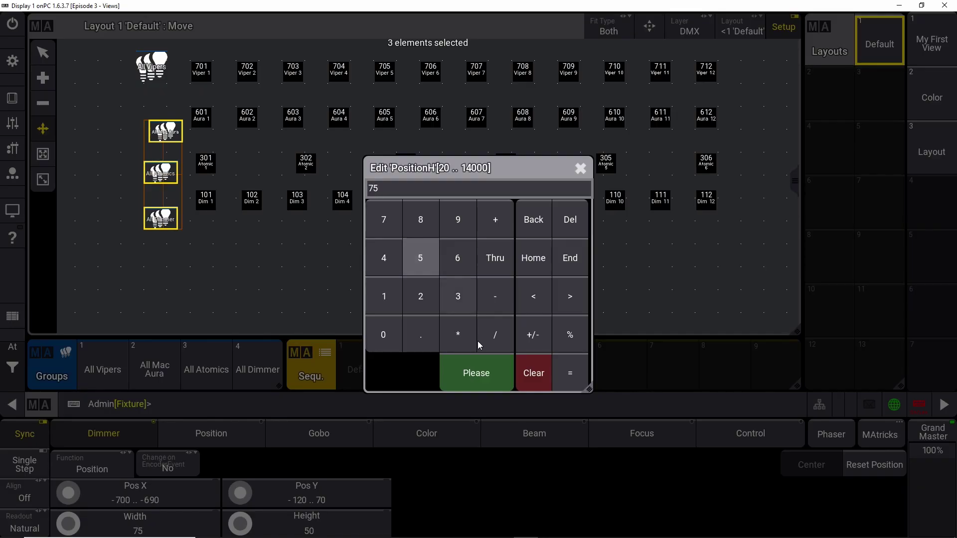
{"action": "left_click", "coordinate": [476, 371]}
Step: Line up the All Mac Aura, All Atomics and All Dimmer group elements below All Vipers at Pos X -720, each beside its fixture row
{"action": "left_click", "coordinate": [169, 128]}
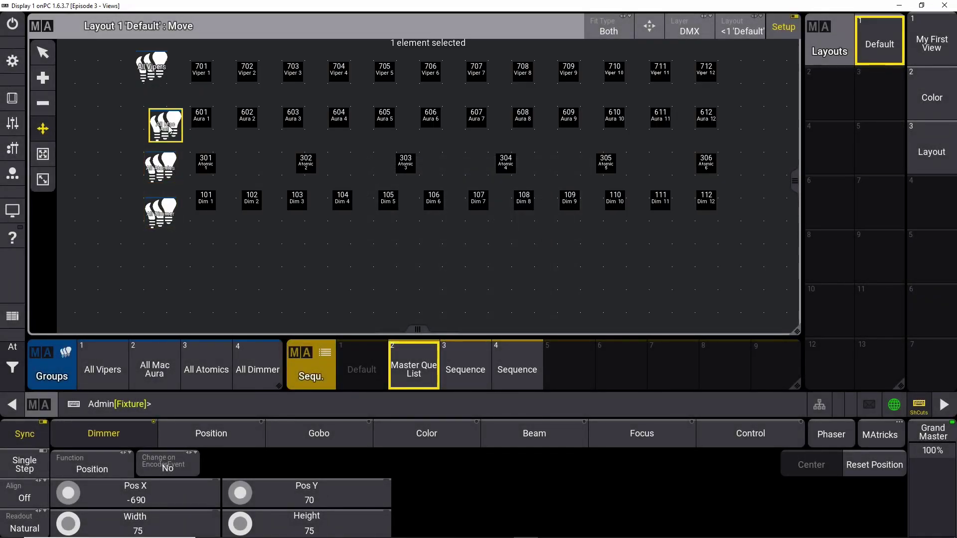
{"action": "left_click_drag", "start_coordinate": [168, 128], "coordinate": [154, 115]}
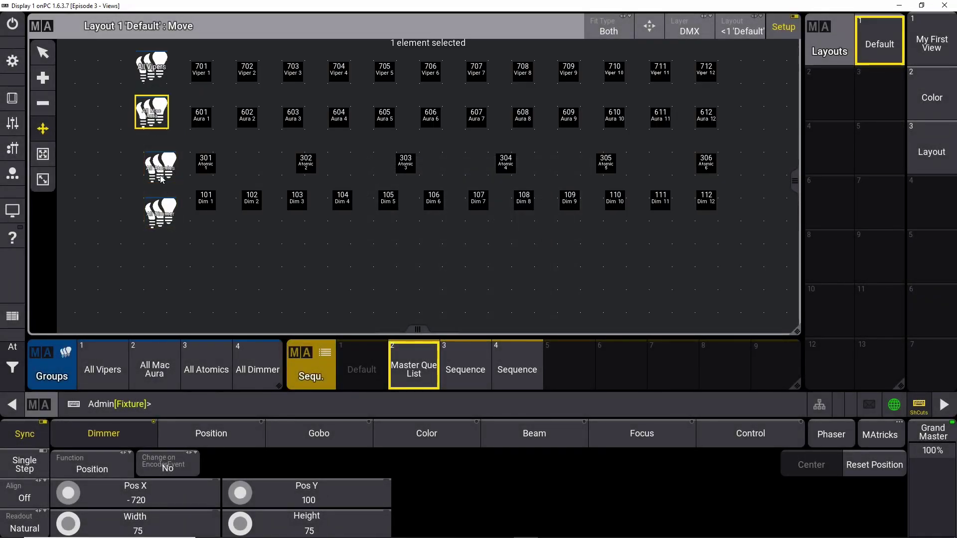
{"action": "left_click_drag", "start_coordinate": [162, 180], "coordinate": [152, 163]}
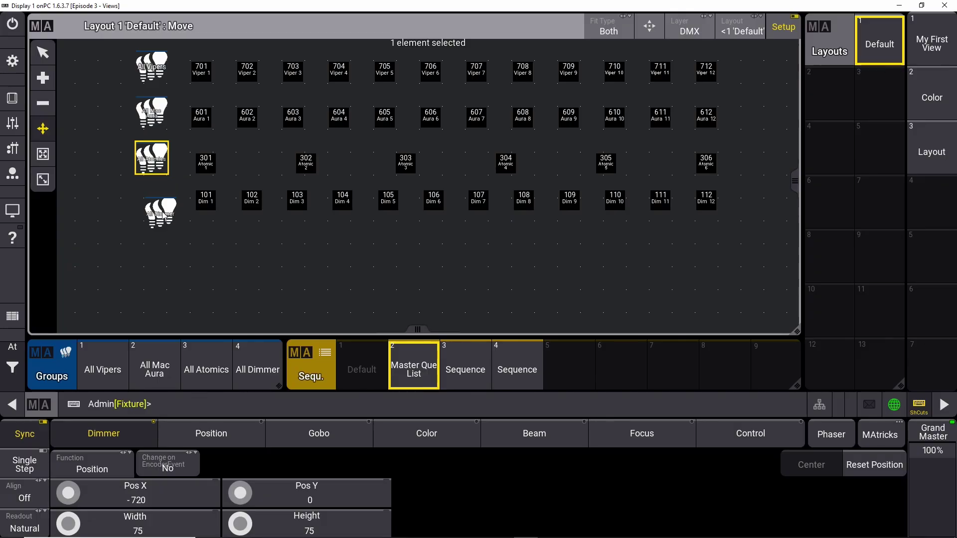
{"action": "left_click_drag", "start_coordinate": [164, 214], "coordinate": [155, 195]}
{"action": "left_click", "coordinate": [155, 161]}
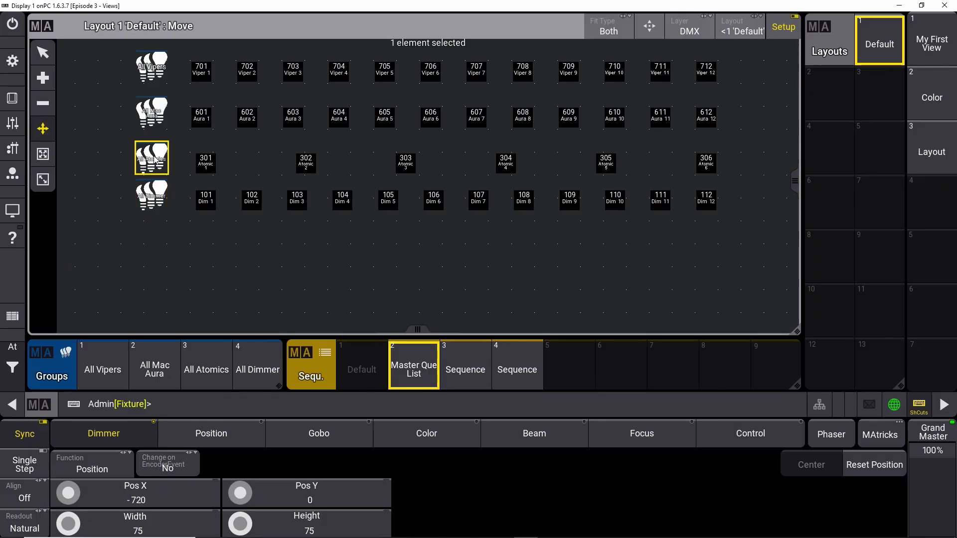
Step: Move the Atomic and Dimmer fixture rows together with their group elements about 30 units down and 10 units left
{"action": "left_click_drag", "start_coordinate": [215, 187], "coordinate": [751, 244]}
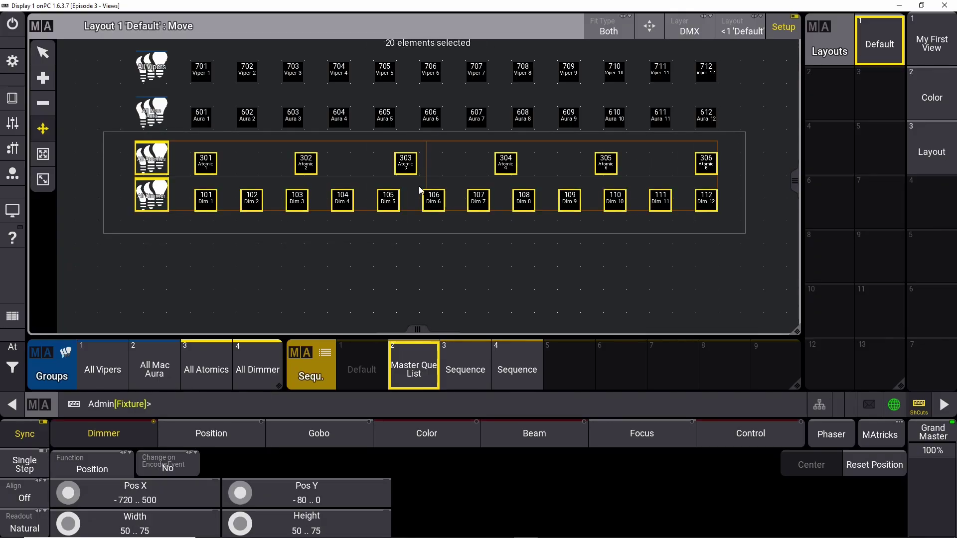
{"action": "mouse_move", "coordinate": [208, 167]}
{"action": "left_mouse_down"}
{"action": "mouse_move", "coordinate": [212, 180]}
{"action": "mouse_move", "coordinate": [203, 181]}
{"action": "left_mouse_up"}
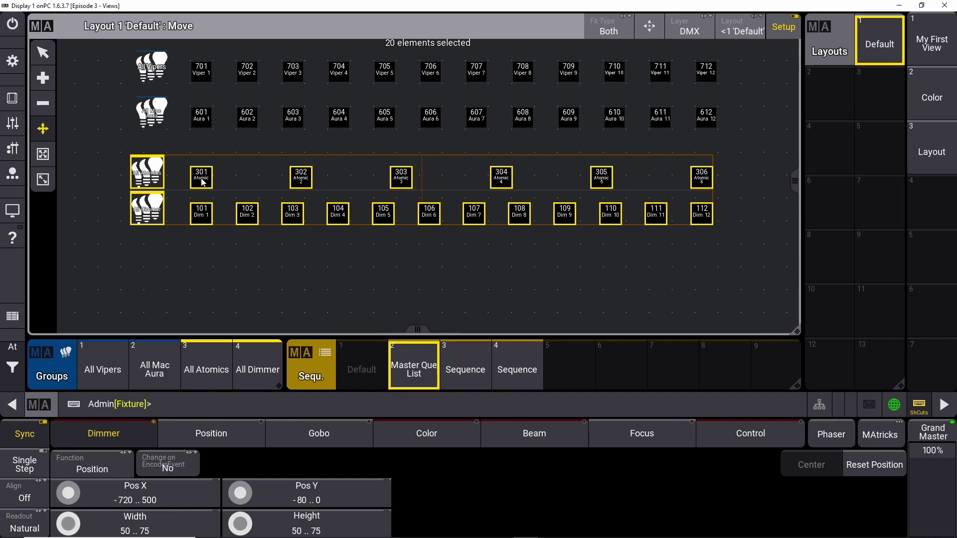
{"action": "left_click", "coordinate": [100, 200]}
Step: Move the Dimmer fixture row and its All Dimmer group element down to Pos Y -160
{"action": "left_click_drag", "start_coordinate": [99, 179], "coordinate": [782, 267]}
{"action": "left_click", "coordinate": [195, 225]}
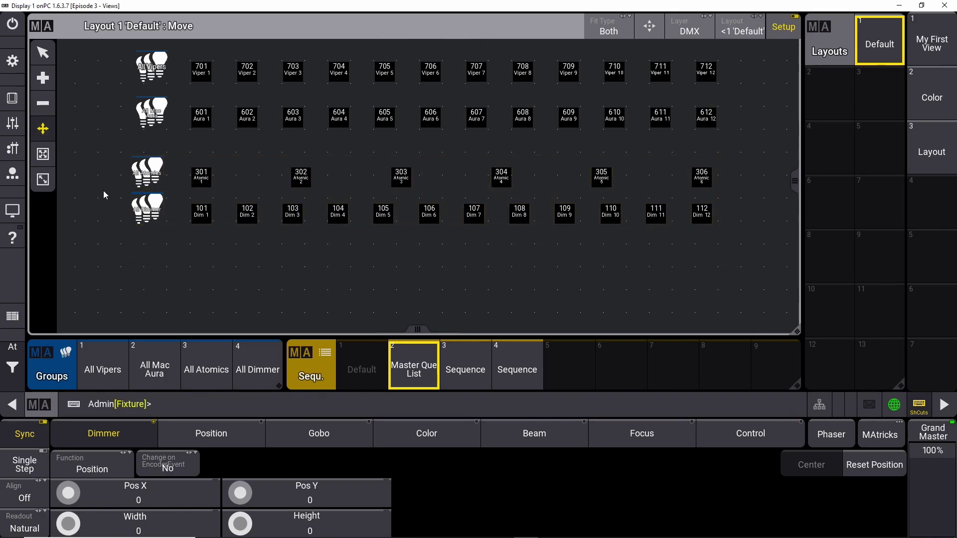
{"action": "left_click_drag", "start_coordinate": [104, 191], "coordinate": [794, 247]}
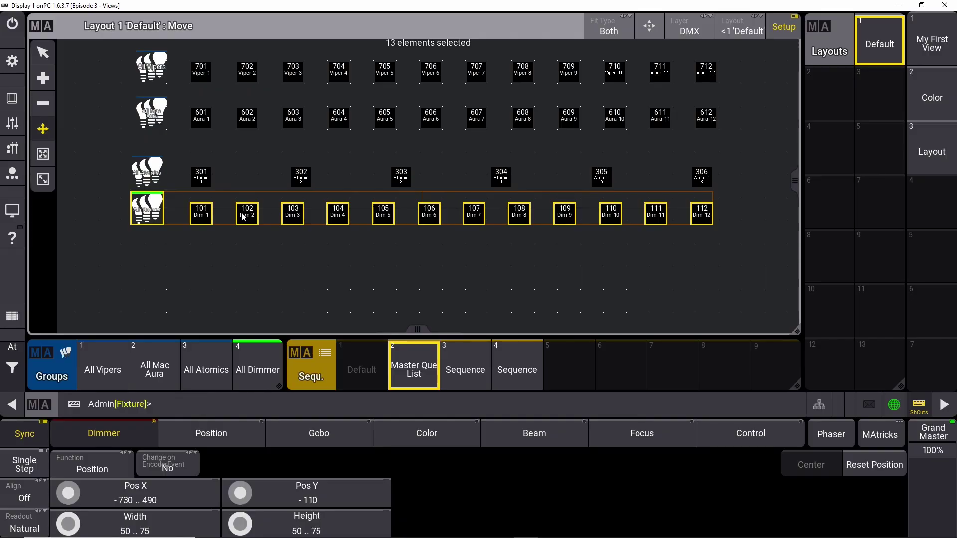
{"action": "left_click_drag", "start_coordinate": [243, 215], "coordinate": [249, 240]}
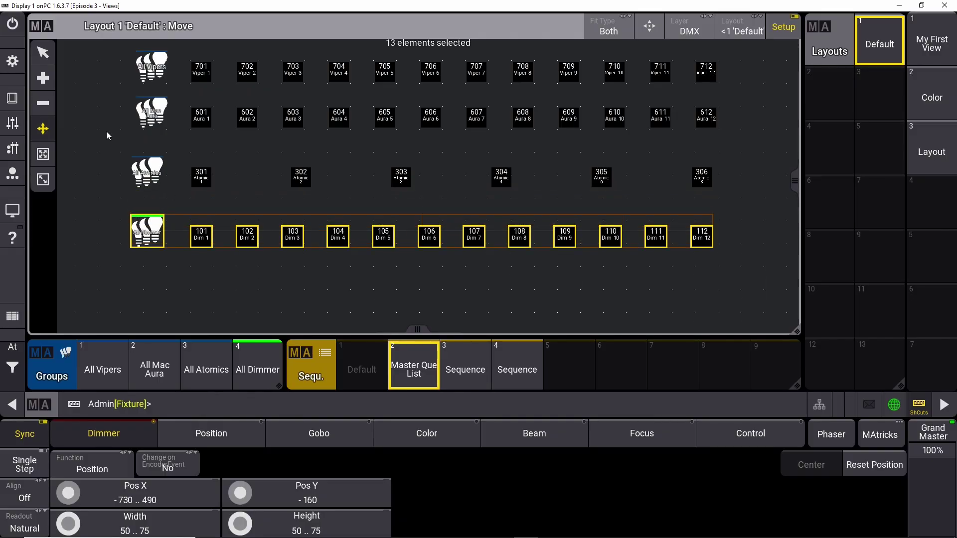
Step: Move the Aura fixture row and its group element down to Pos Y 90, along with the All Atomics element
{"action": "left_click_drag", "start_coordinate": [537, 136], "coordinate": [771, 190]}
{"action": "left_click_drag", "start_coordinate": [709, 120], "coordinate": [709, 124]}
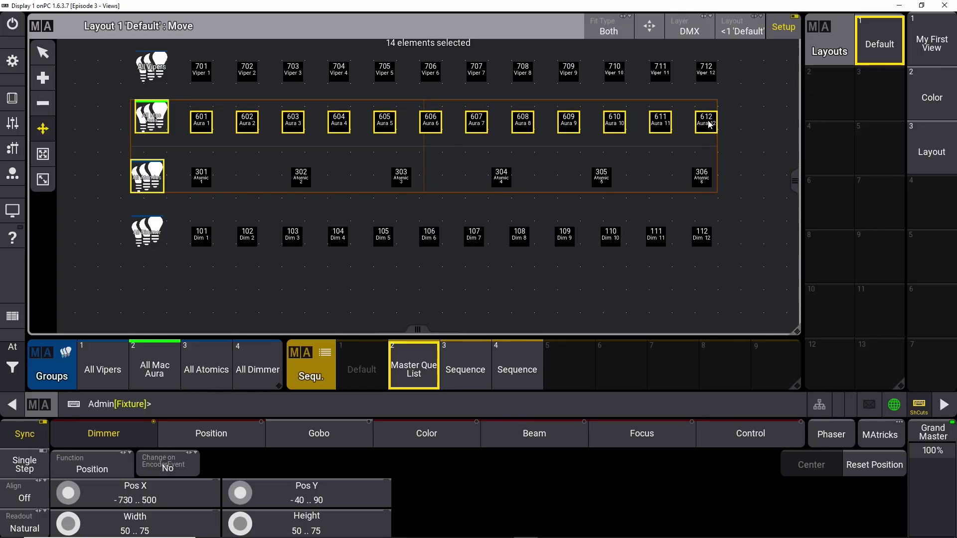
{"action": "left_click", "coordinate": [76, 114]}
Step: Align the All Mac Aura and All Vipers group elements with the lower group elements at Pos X -730
{"action": "left_click", "coordinate": [145, 176]}
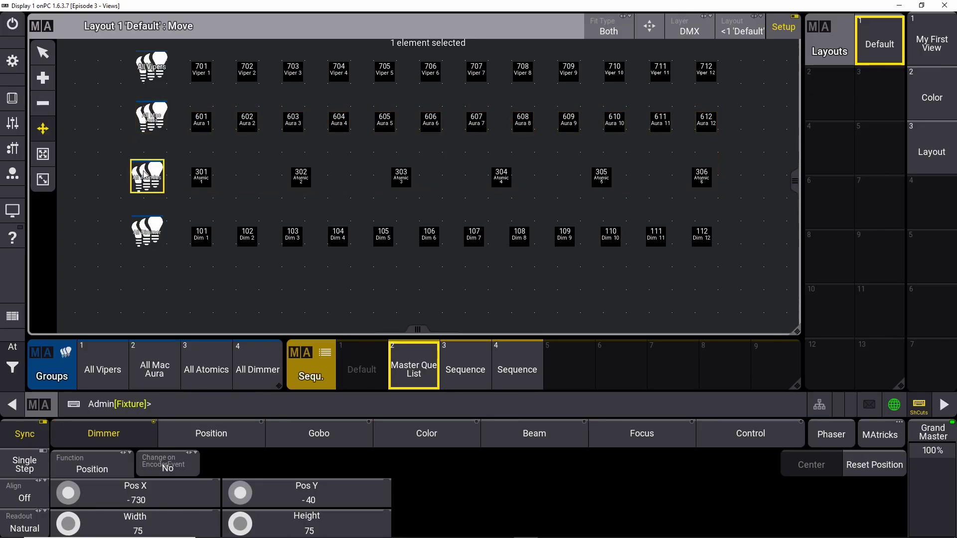
{"action": "left_click", "coordinate": [150, 122]}
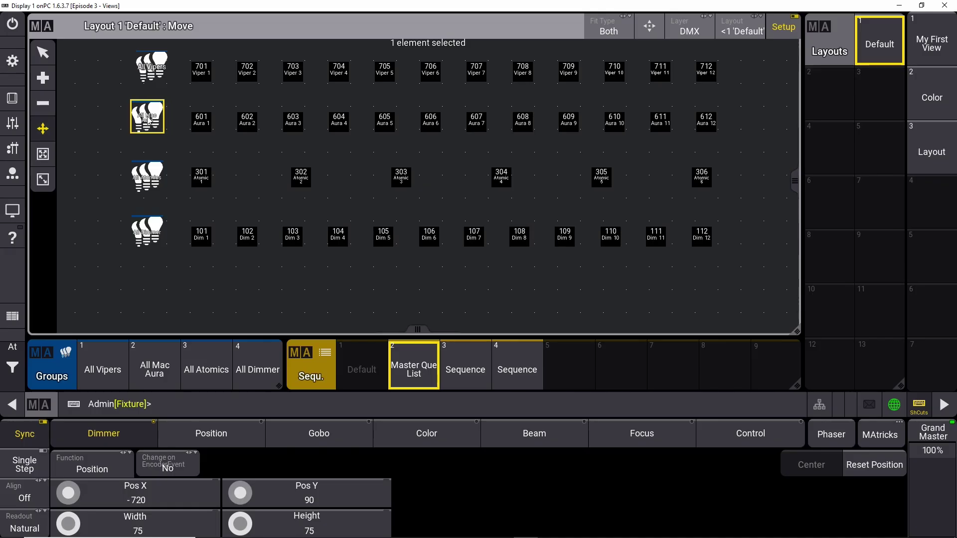
{"action": "left_click", "coordinate": [155, 66]}
{"action": "left_click_drag", "start_coordinate": [156, 64], "coordinate": [149, 69]}
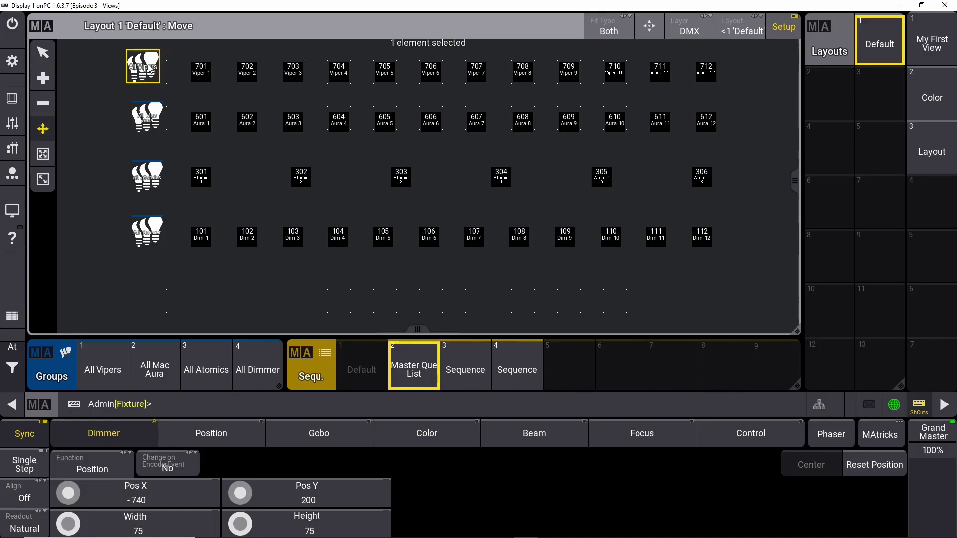
{"action": "key", "text": "ctrl+z"}
{"action": "left_click", "coordinate": [138, 97]}
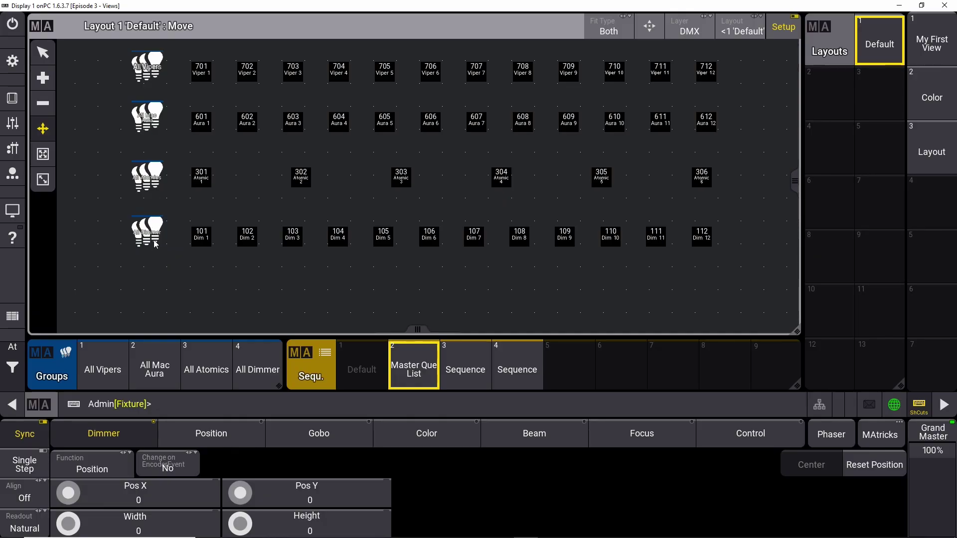
{"action": "left_click", "coordinate": [156, 72]}
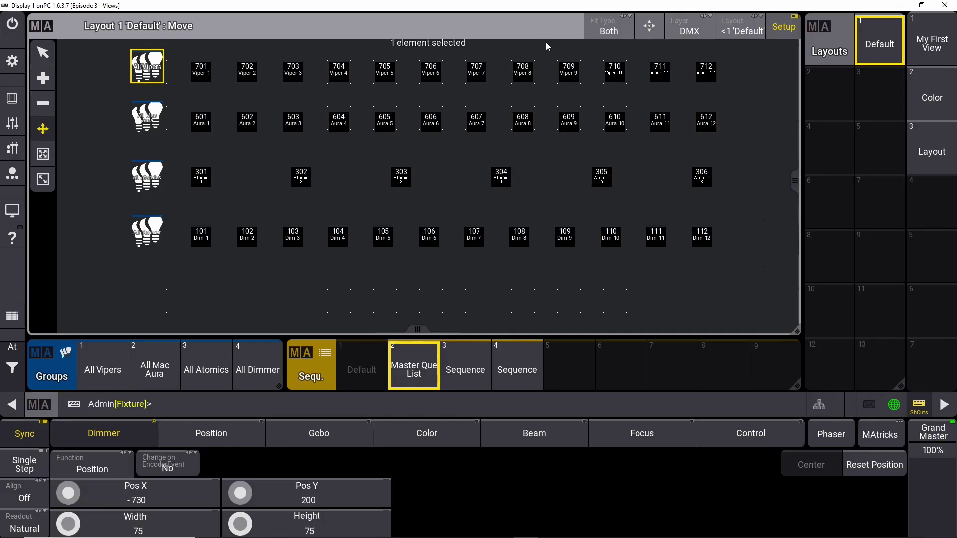
Step: Test selecting the fixtures through all four group elements outside setup mode
{"action": "left_click", "coordinate": [778, 29]}
{"action": "left_click", "coordinate": [142, 67]}
{"action": "left_click", "coordinate": [151, 114]}
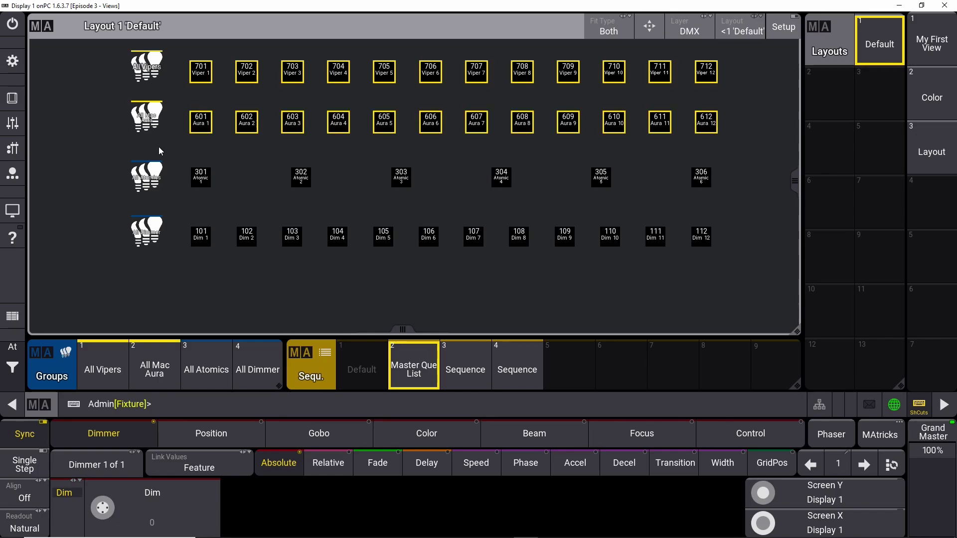
{"action": "left_click", "coordinate": [155, 174]}
{"action": "left_click", "coordinate": [152, 230]}
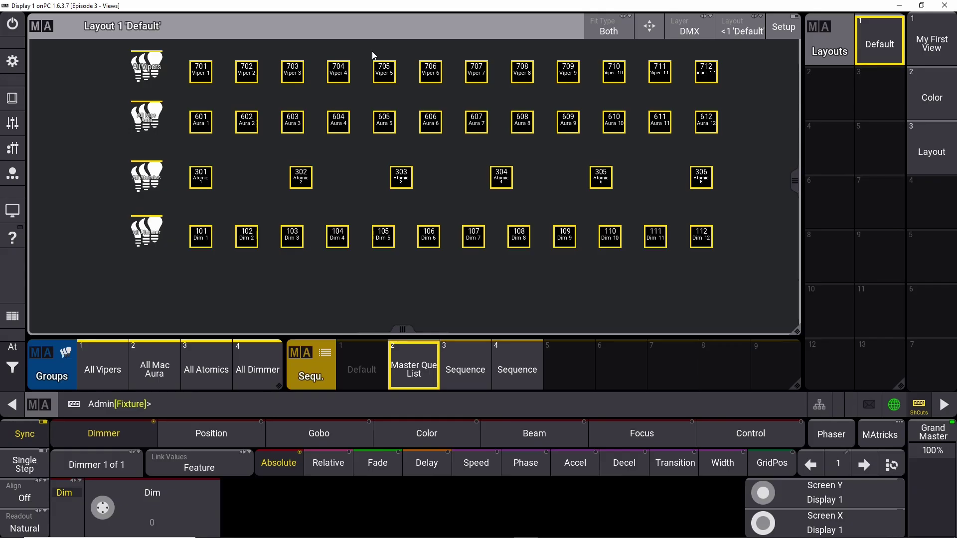
Step: Return the layout to setup mode and clear the fixture selection
{"action": "left_click", "coordinate": [106, 52]}
{"action": "left_click_drag", "start_coordinate": [105, 52], "coordinate": [179, 259]}
{"action": "left_click", "coordinate": [785, 28]}
{"action": "left_click", "coordinate": [13, 346]}
{"action": "left_click", "coordinate": [72, 371]}
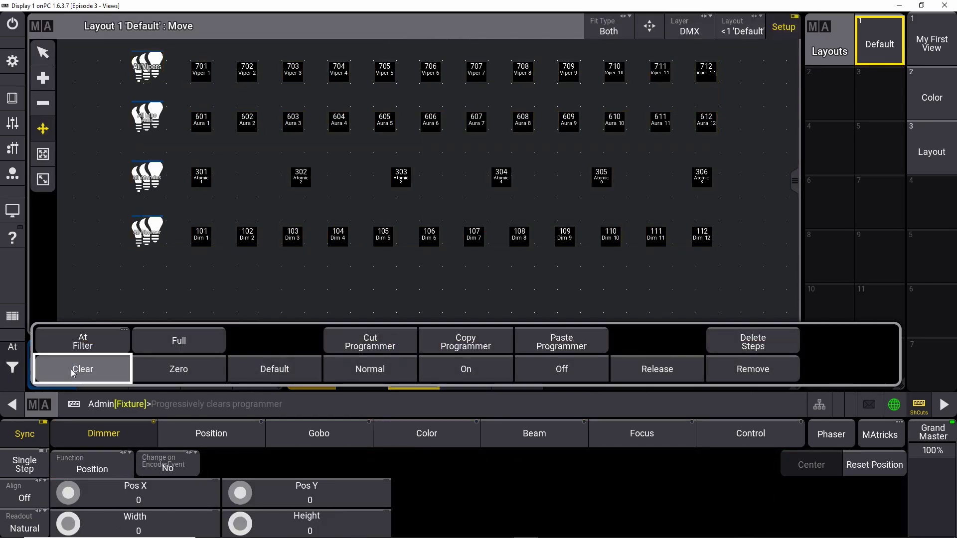
{"action": "left_click", "coordinate": [12, 347]}
Step: Assign the red Appearance 17 to the All Vipers group element
{"action": "left_click", "coordinate": [146, 67]}
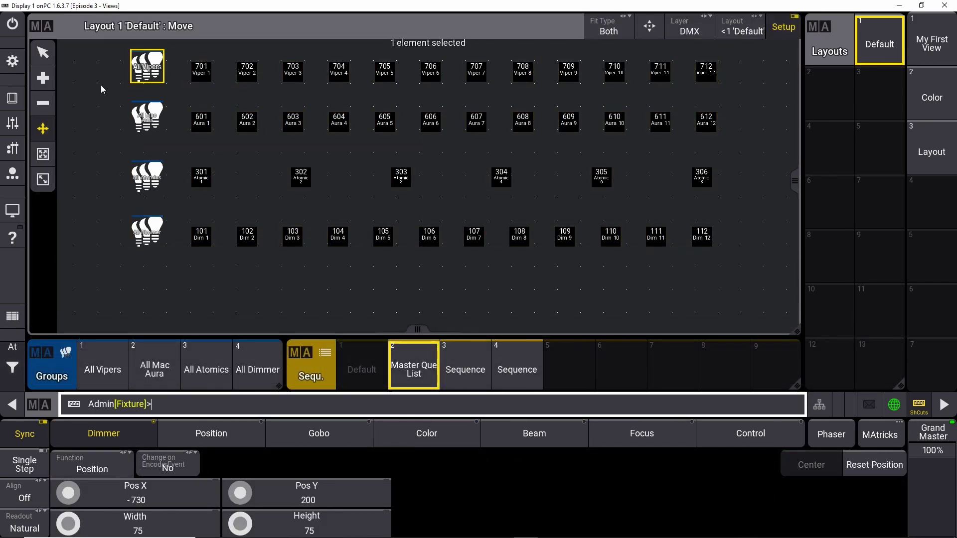
{"action": "left_click", "coordinate": [148, 70]}
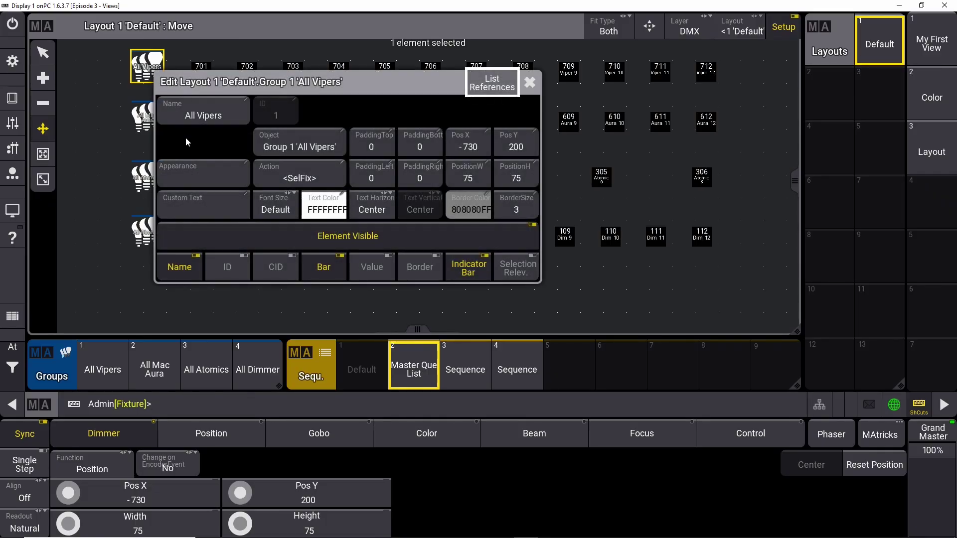
{"action": "left_click", "coordinate": [194, 178]}
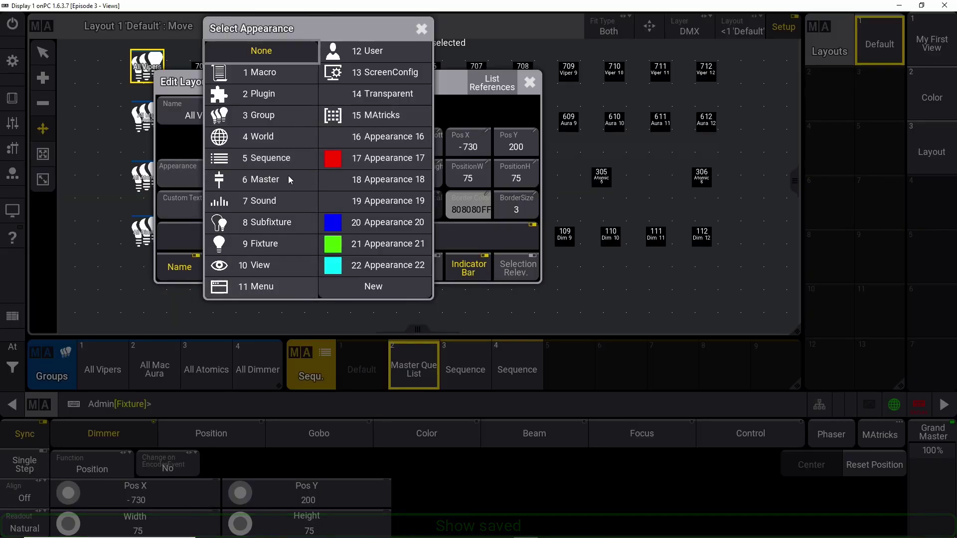
{"action": "left_click", "coordinate": [389, 157]}
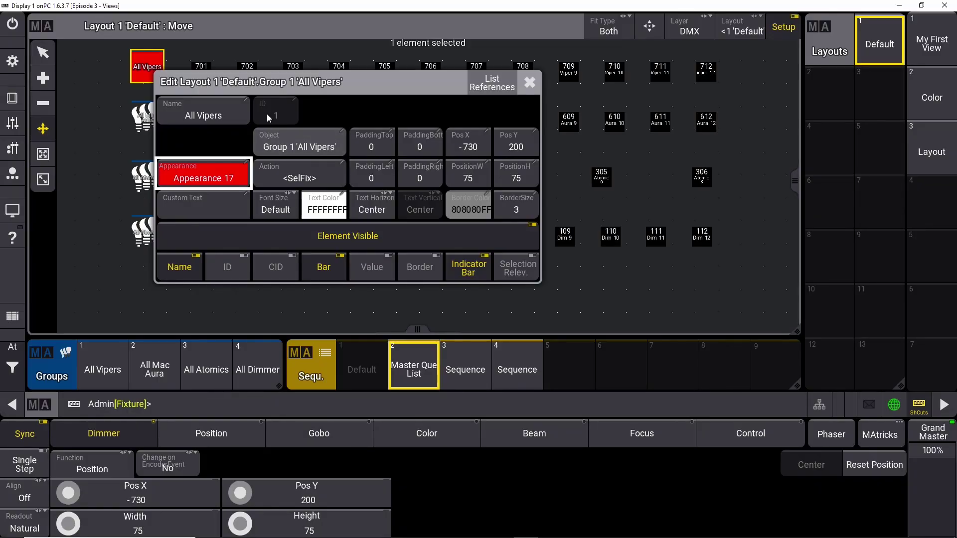
{"action": "left_click", "coordinate": [530, 82]}
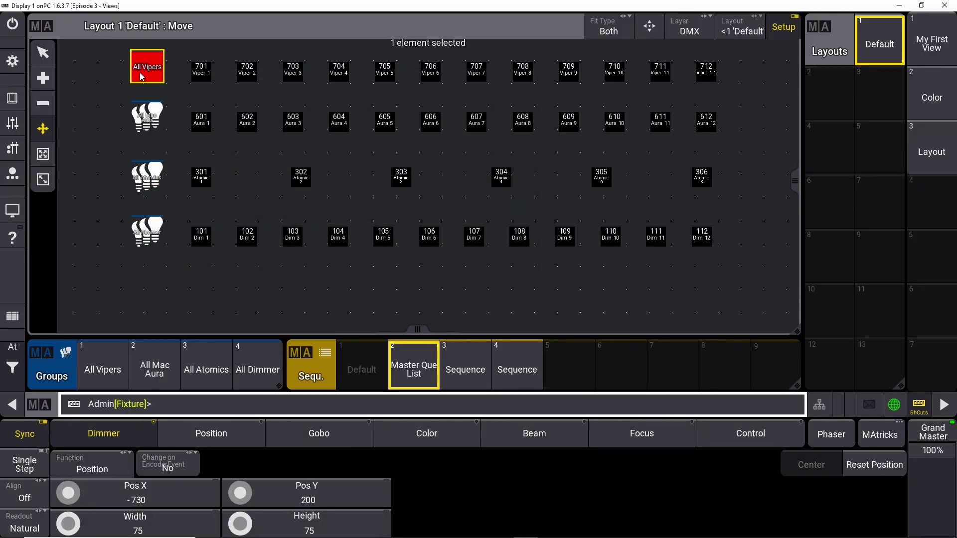
Step: Assign the blue Appearance 20 to the All Mac Aura group element
{"action": "double_click", "coordinate": [144, 121]}
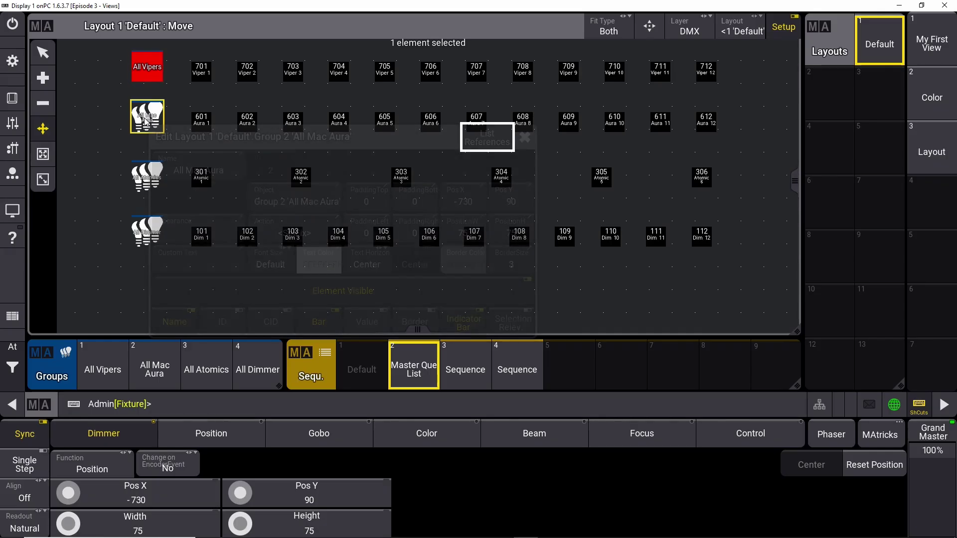
{"action": "left_click", "coordinate": [213, 223]}
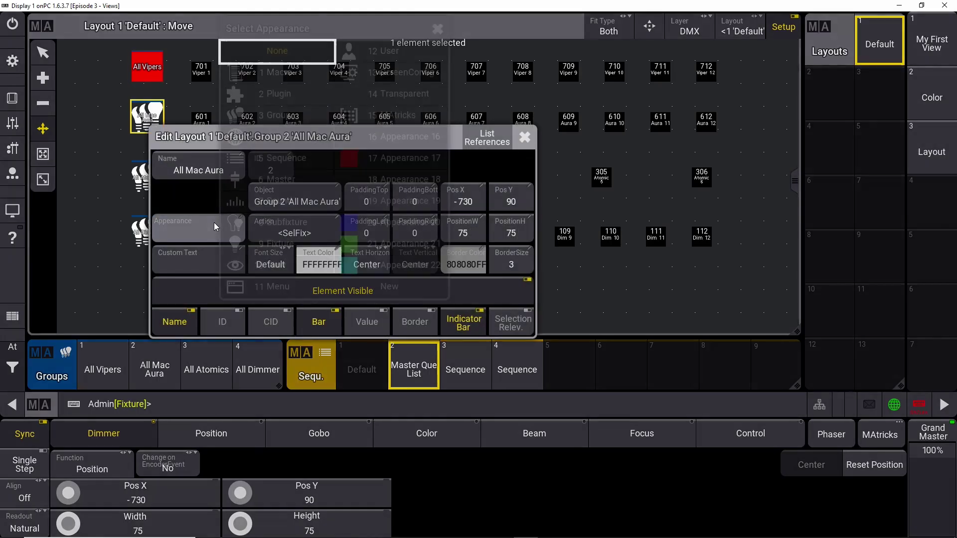
{"action": "left_click", "coordinate": [384, 220]}
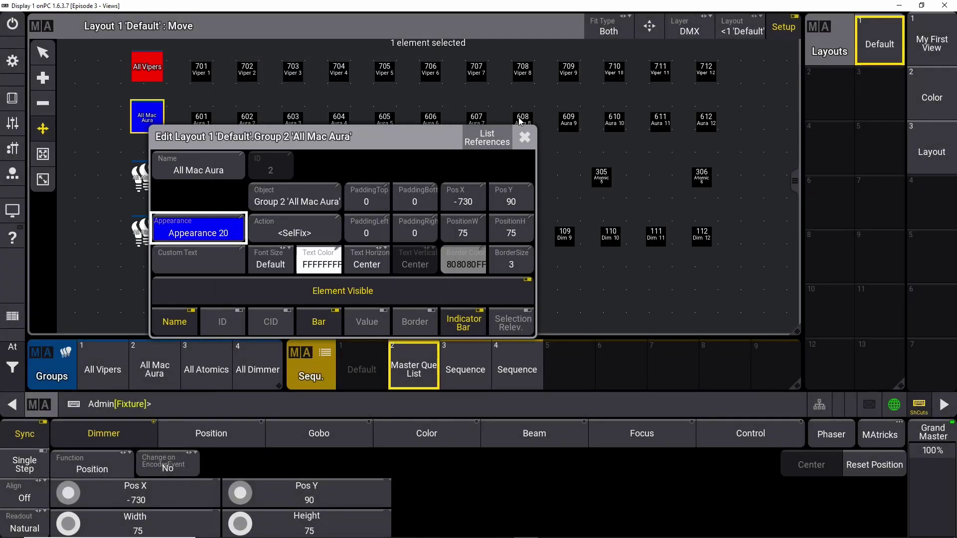
{"action": "left_click", "coordinate": [525, 137]}
Step: Assign the green Appearance 21 to the All Atomics group element
{"action": "double_click", "coordinate": [149, 182]}
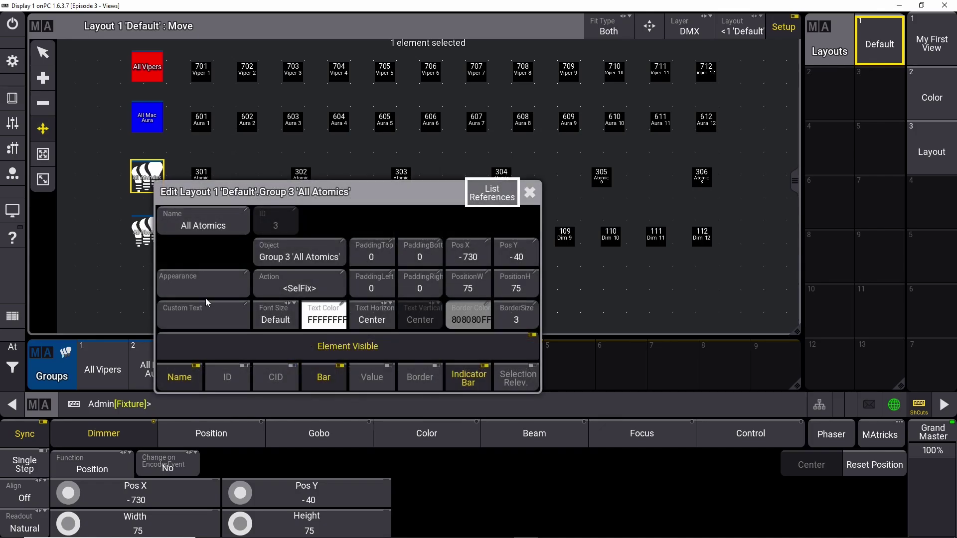
{"action": "left_click", "coordinate": [224, 288]}
{"action": "left_click", "coordinate": [408, 245]}
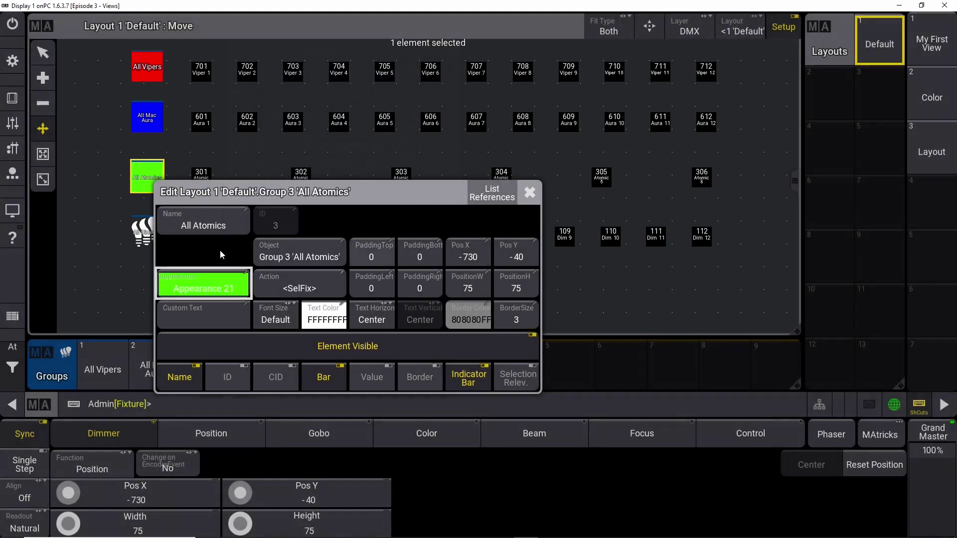
{"action": "left_click", "coordinate": [529, 192]}
Step: Assign the cyan Appearance 22 to the All Dimmer group element
{"action": "double_click", "coordinate": [147, 231]}
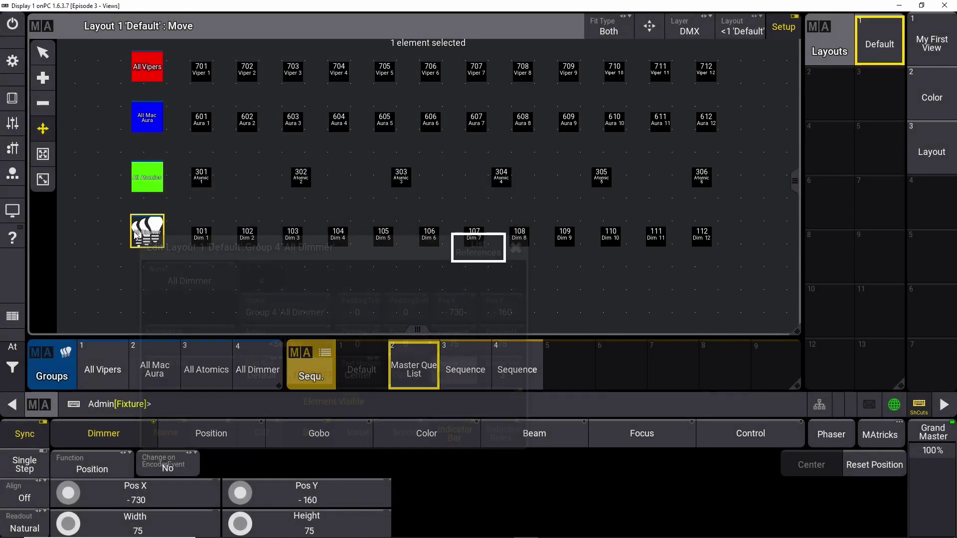
{"action": "left_click", "coordinate": [190, 340]}
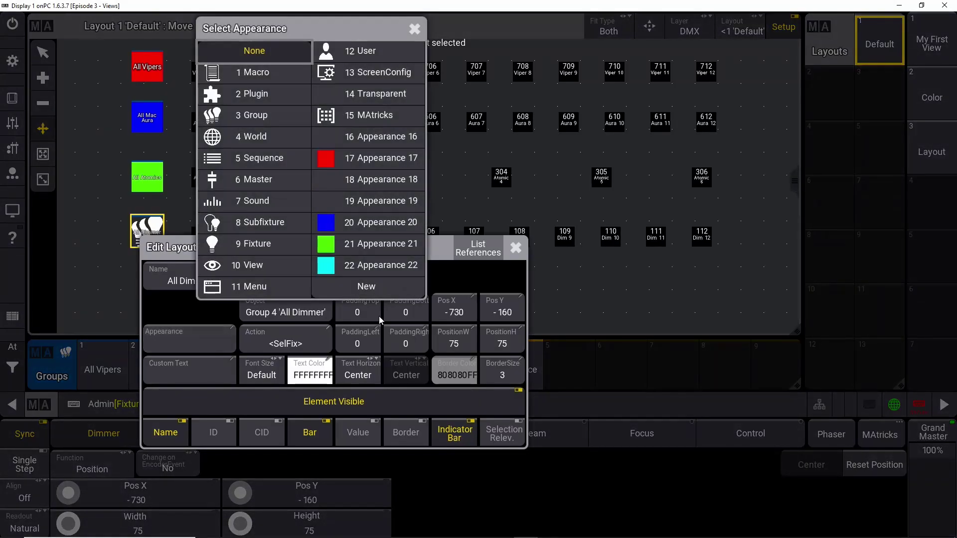
{"action": "left_click", "coordinate": [374, 264]}
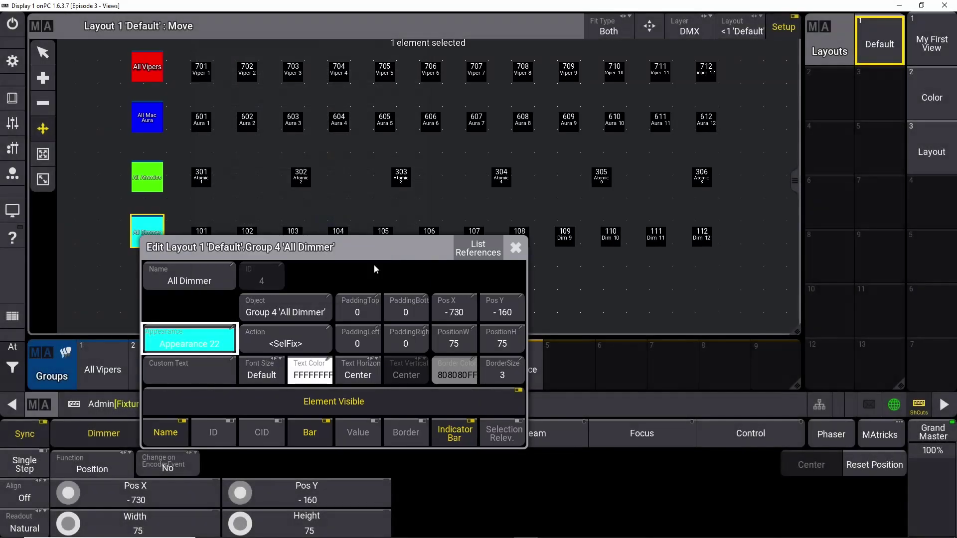
{"action": "left_click", "coordinate": [516, 247]}
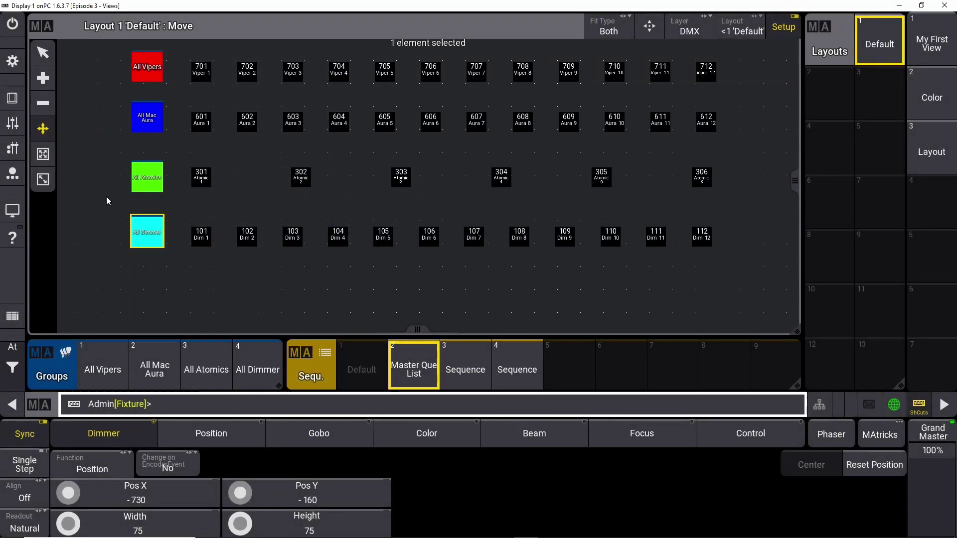
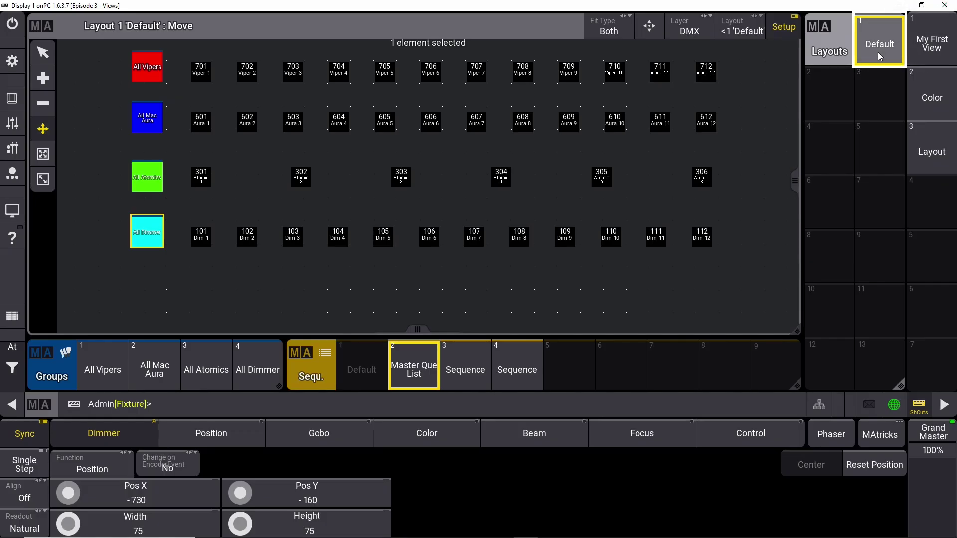
Step: Copy the Default layout to Layout 2 and name the copy Vipers
{"action": "left_click_drag", "start_coordinate": [877, 52], "coordinate": [921, 122]}
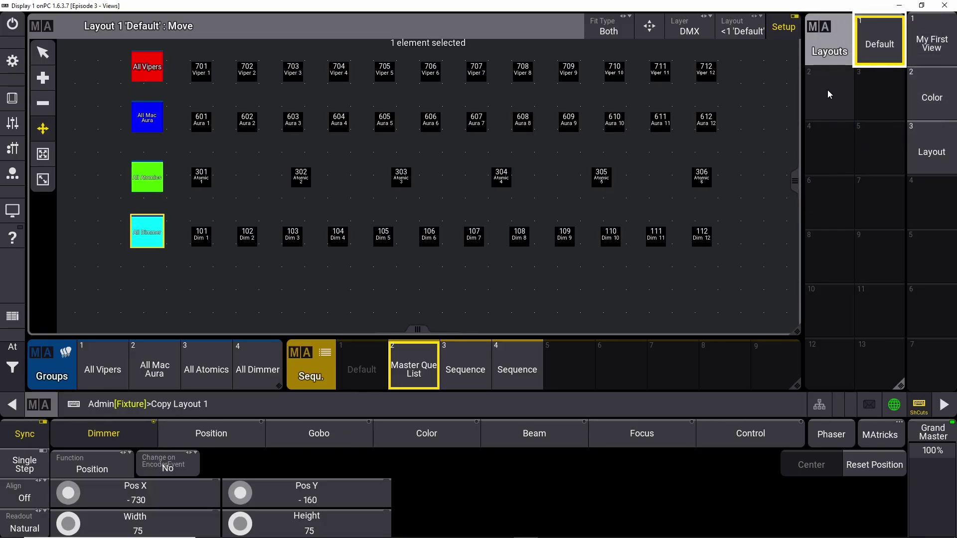
{"action": "left_click", "coordinate": [827, 92]}
{"action": "left_click", "coordinate": [823, 100]}
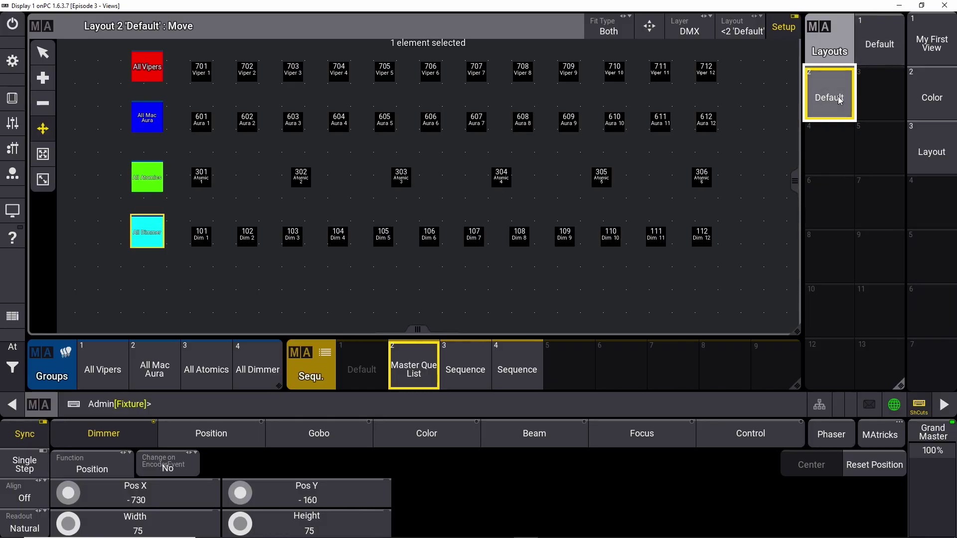
{"action": "left_click_drag", "start_coordinate": [824, 96], "coordinate": [830, 52]}
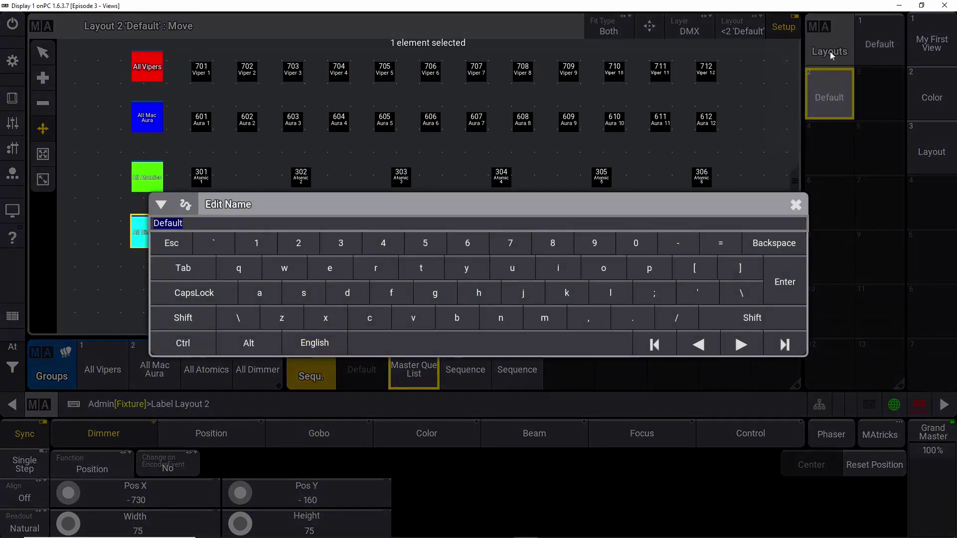
{"action": "type", "text": "Vipers"}
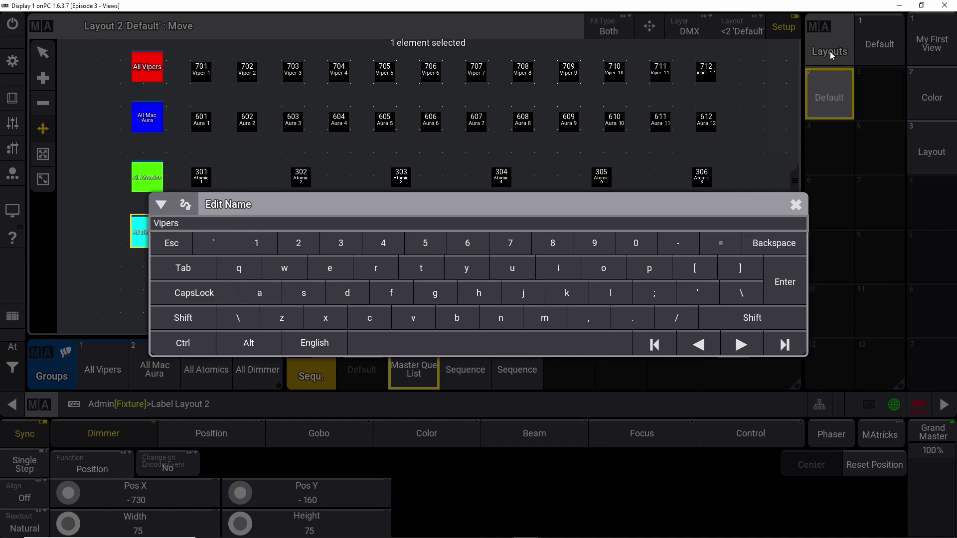
{"action": "key", "text": "Return"}
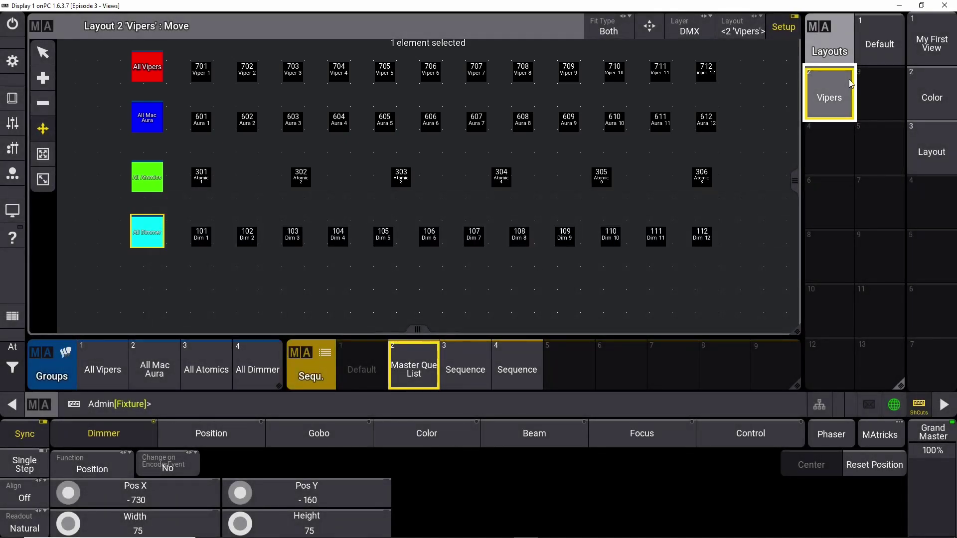
Step: Delete the Mac Aura, Atomics and Dimmer group elements and their fixtures from the Vipers layout, and compare it with the Default layout
{"action": "left_click_drag", "start_coordinate": [97, 94], "coordinate": [784, 279]}
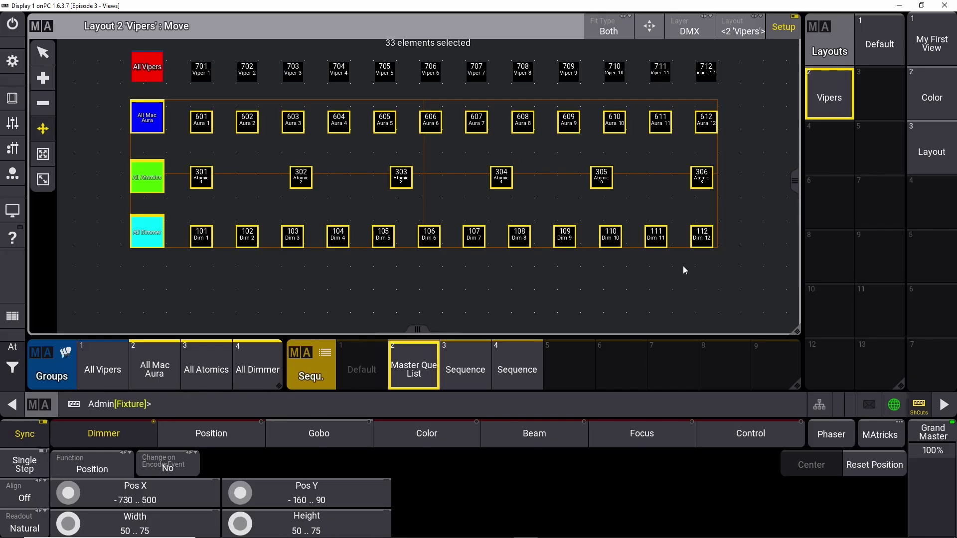
{"action": "key", "text": "Delete"}
{"action": "left_click_drag", "start_coordinate": [93, 98], "coordinate": [730, 298]}
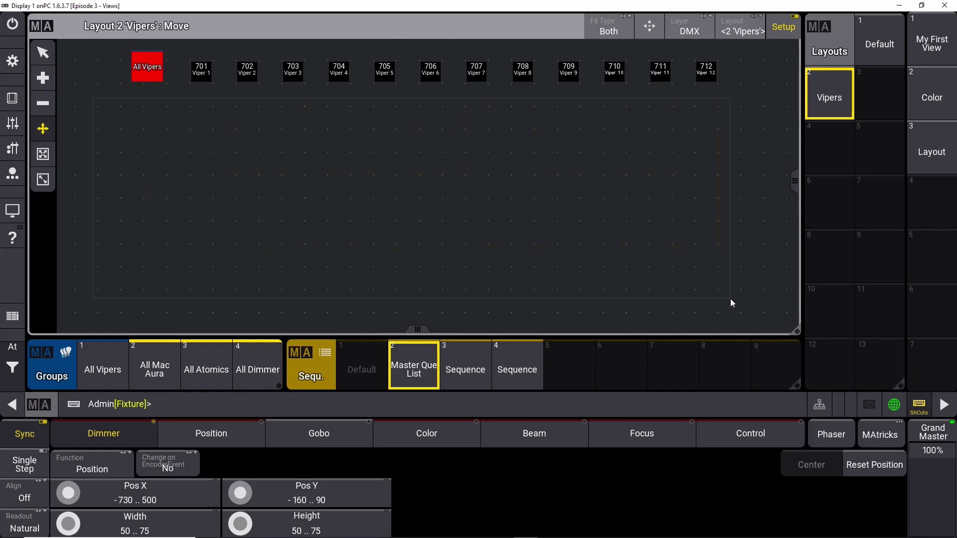
{"action": "left_click", "coordinate": [889, 52]}
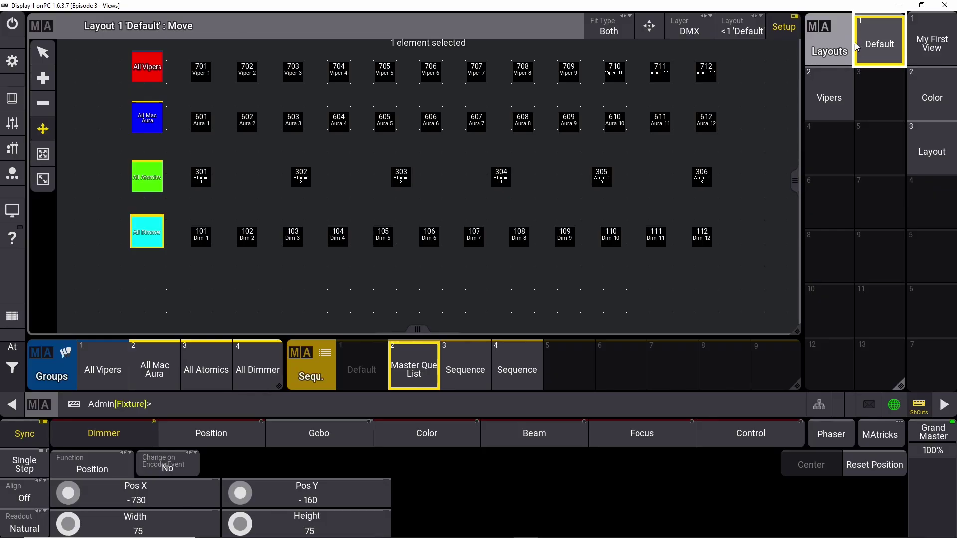
{"action": "left_click", "coordinate": [812, 105]}
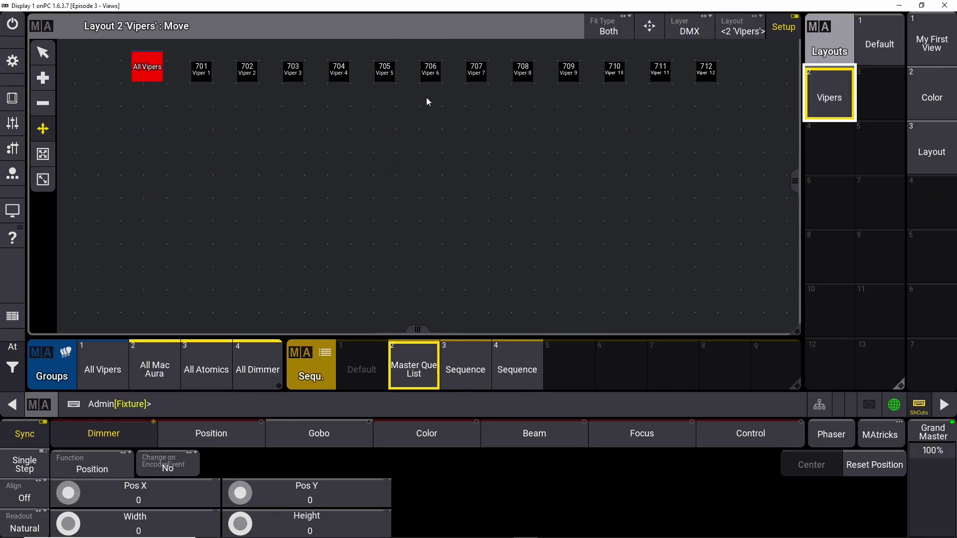
Step: Copy the Default layout to Layout 3 and name the copy Aura
{"action": "left_click", "coordinate": [875, 44]}
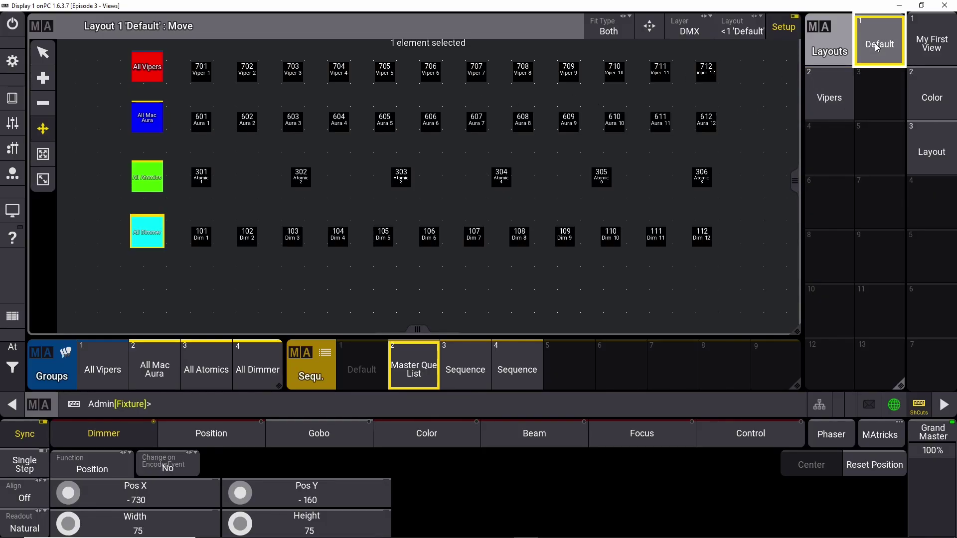
{"action": "right_click", "coordinate": [875, 39]}
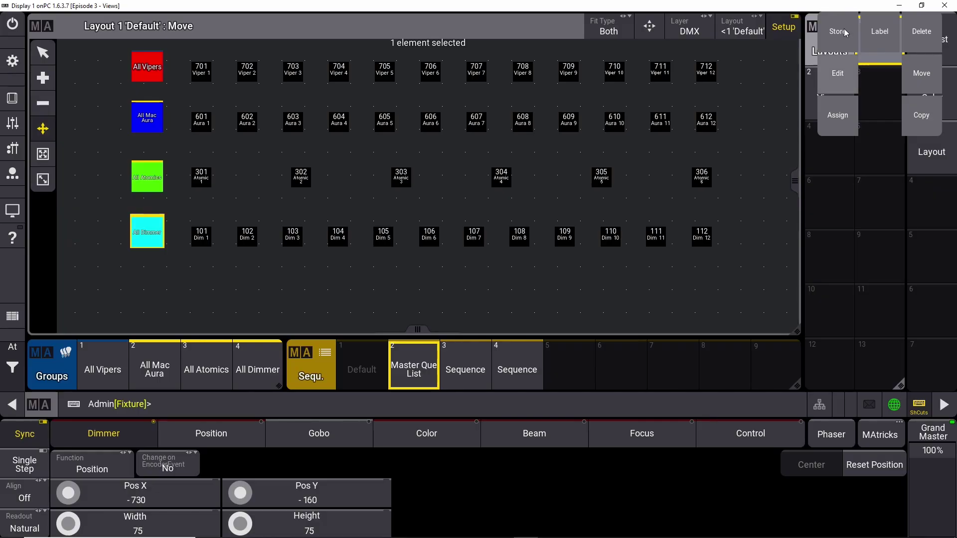
{"action": "left_click", "coordinate": [912, 113]}
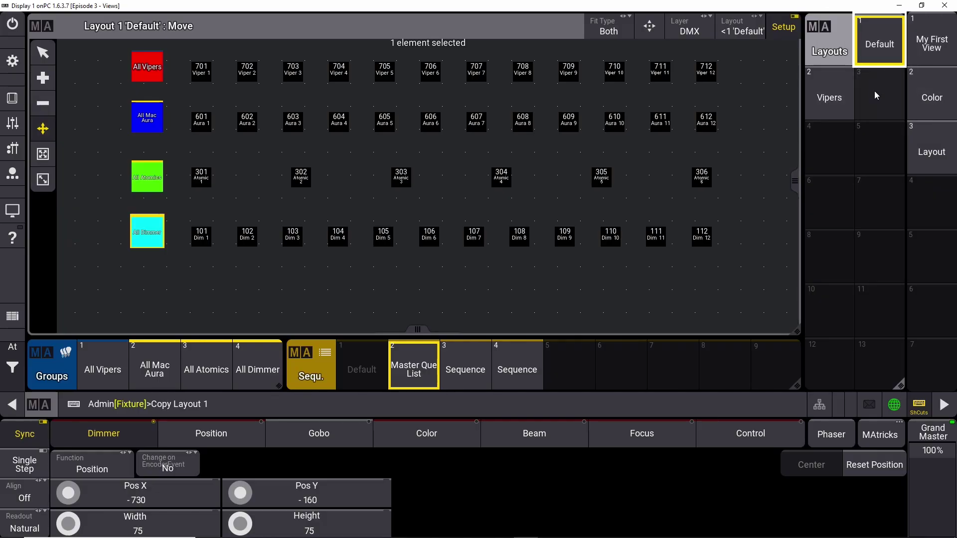
{"action": "left_click", "coordinate": [876, 95]}
{"action": "left_click", "coordinate": [875, 94]}
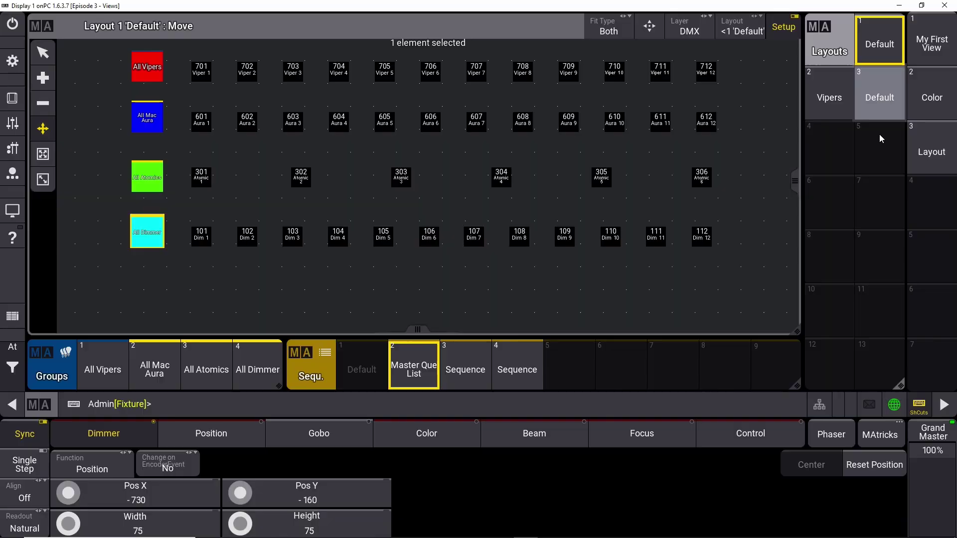
{"action": "right_click", "coordinate": [876, 96]}
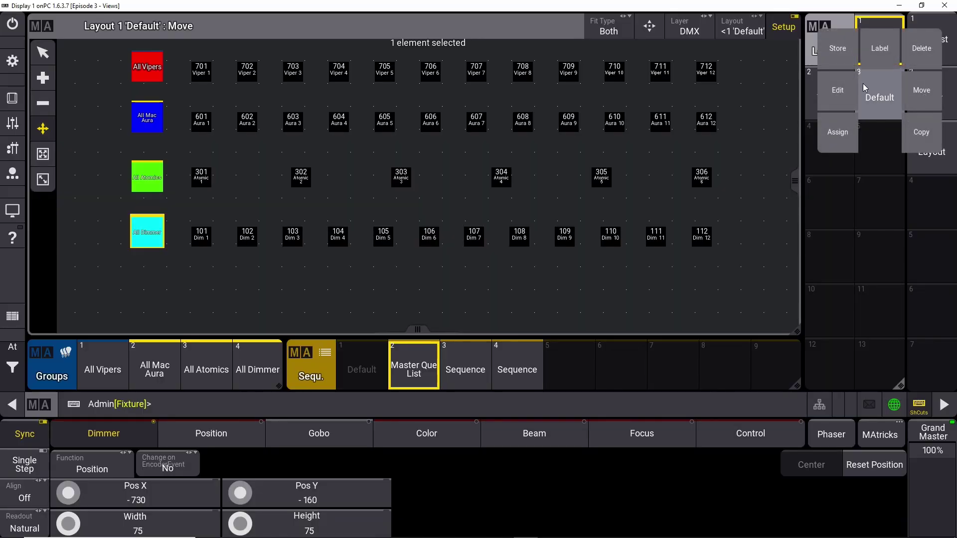
{"action": "left_click", "coordinate": [876, 53]}
{"action": "type", "text": "Aue"}
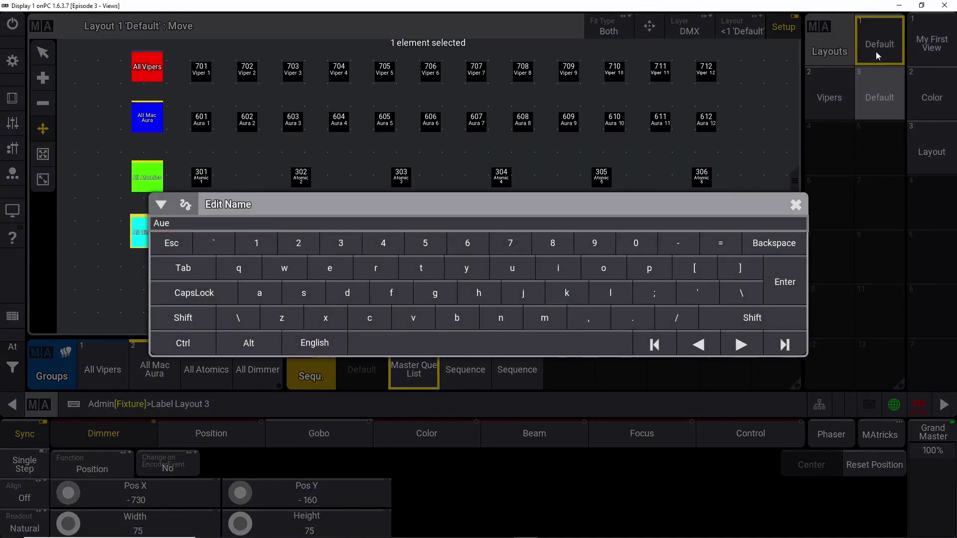
{"action": "key", "text": "BackSpace"}
{"action": "key", "text": "Return"}
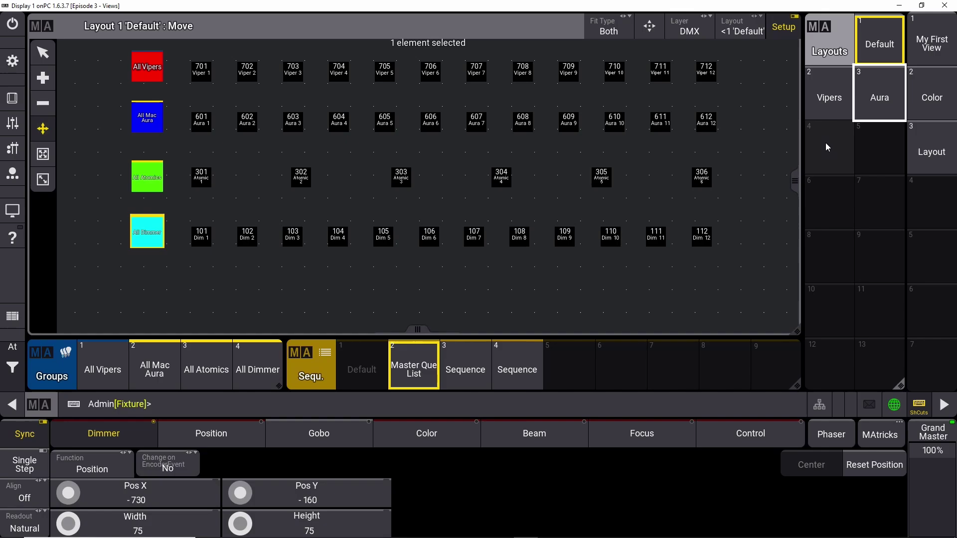
Step: Delete the Vipers, Atomics and Dimmer rows with their group elements from the Aura layout, and check it against the other layouts
{"action": "left_click", "coordinate": [860, 85]}
{"action": "key", "text": "Delete"}
{"action": "left_click_drag", "start_coordinate": [96, 47], "coordinate": [742, 92]}
{"action": "key", "text": "Delete"}
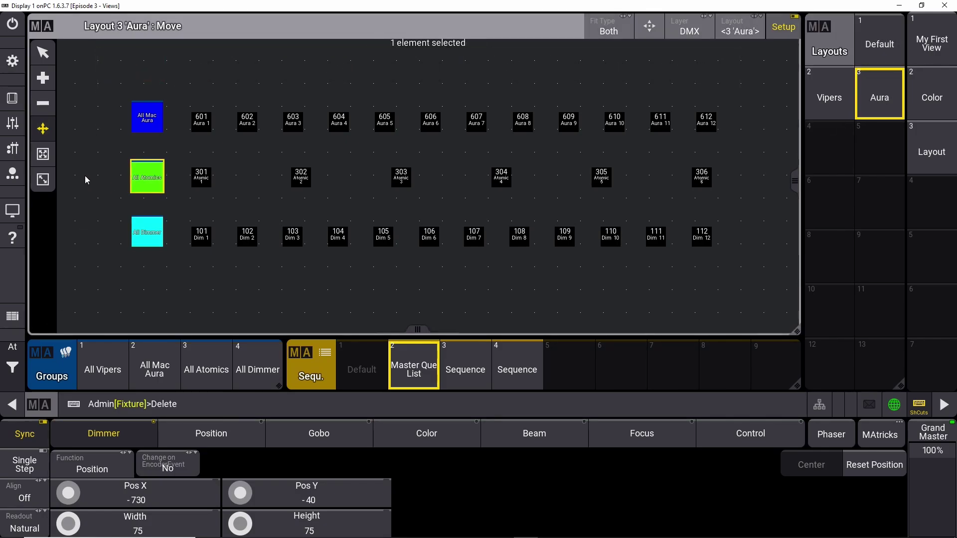
{"action": "left_click_drag", "start_coordinate": [91, 156], "coordinate": [778, 268]}
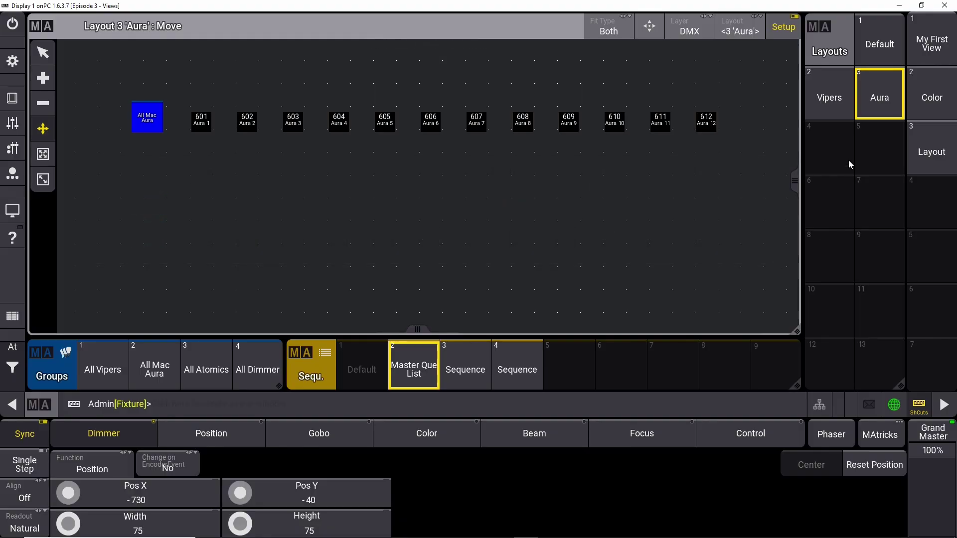
{"action": "left_click", "coordinate": [885, 56]}
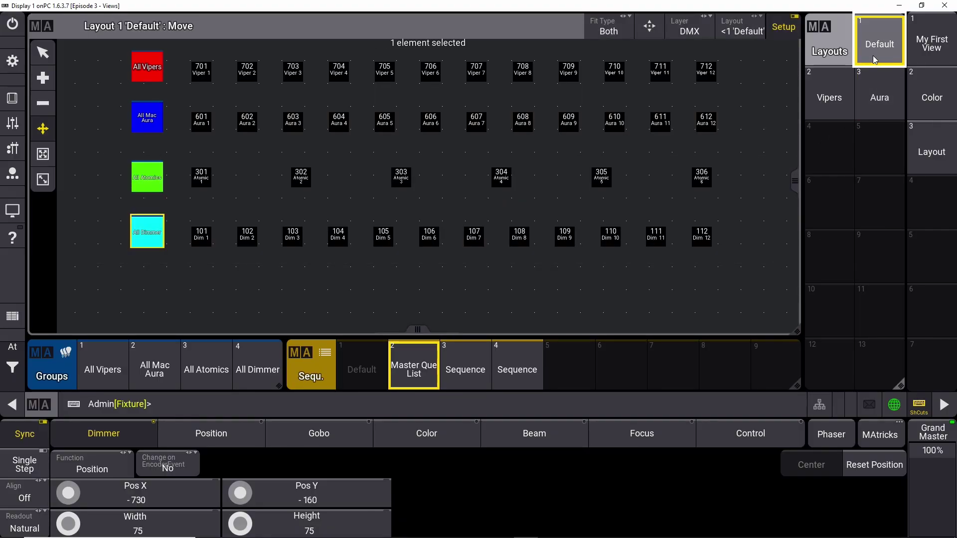
{"action": "left_click", "coordinate": [837, 102]}
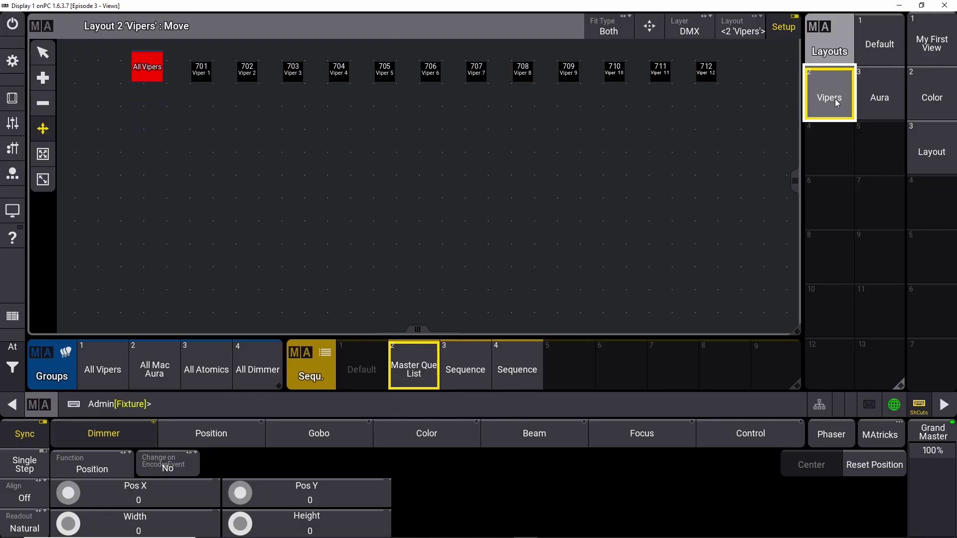
{"action": "left_click", "coordinate": [879, 100]}
Step: Copy the Default layout to Layout 4 and name the copy Atomics
{"action": "left_click", "coordinate": [880, 47]}
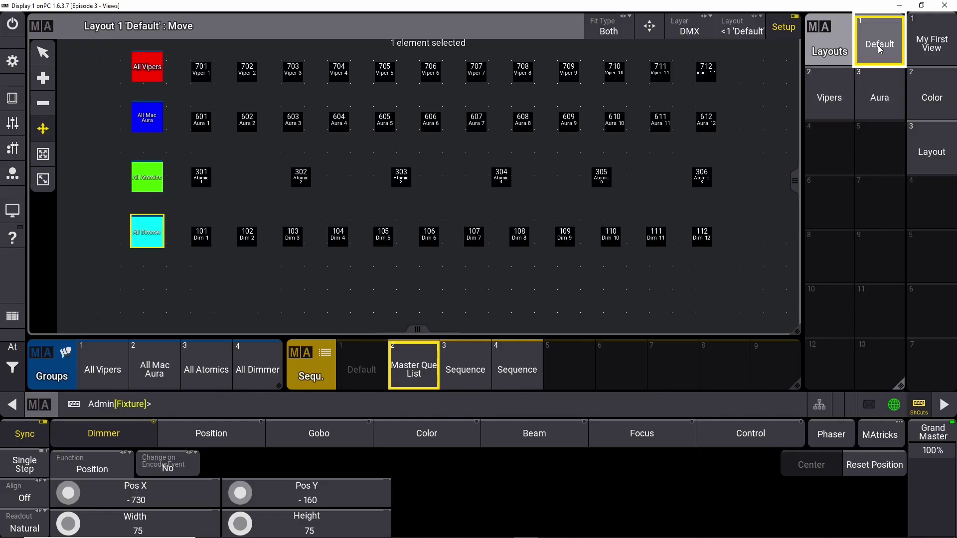
{"action": "left_click_drag", "start_coordinate": [880, 48], "coordinate": [892, 79]}
{"action": "left_click", "coordinate": [795, 204]}
{"action": "left_click", "coordinate": [827, 152]}
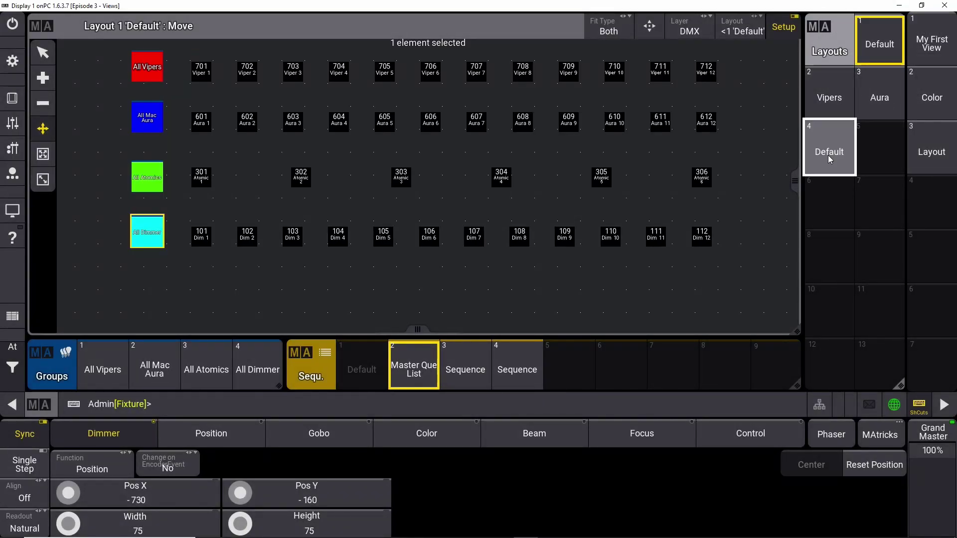
{"action": "left_click_drag", "start_coordinate": [827, 155], "coordinate": [832, 98]}
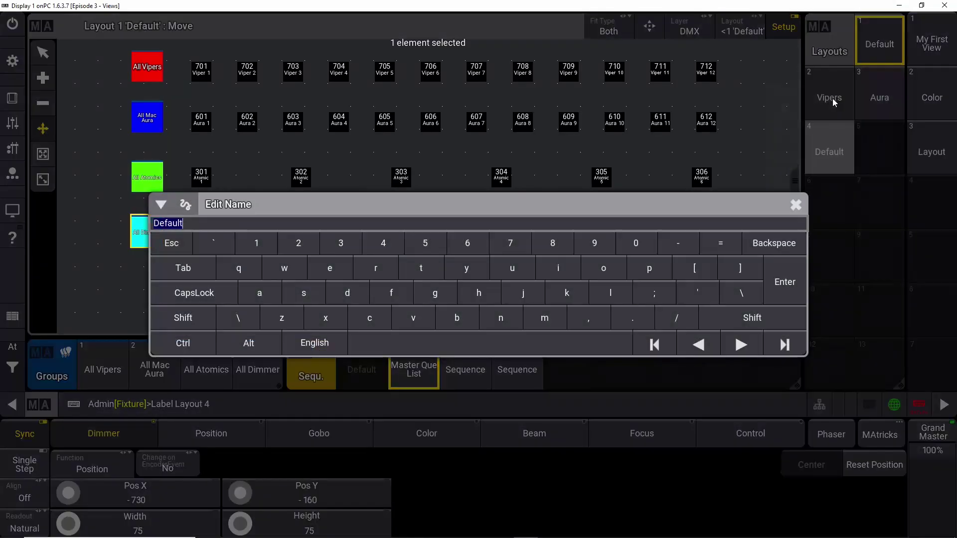
{"action": "type", "text": "Atomi"}
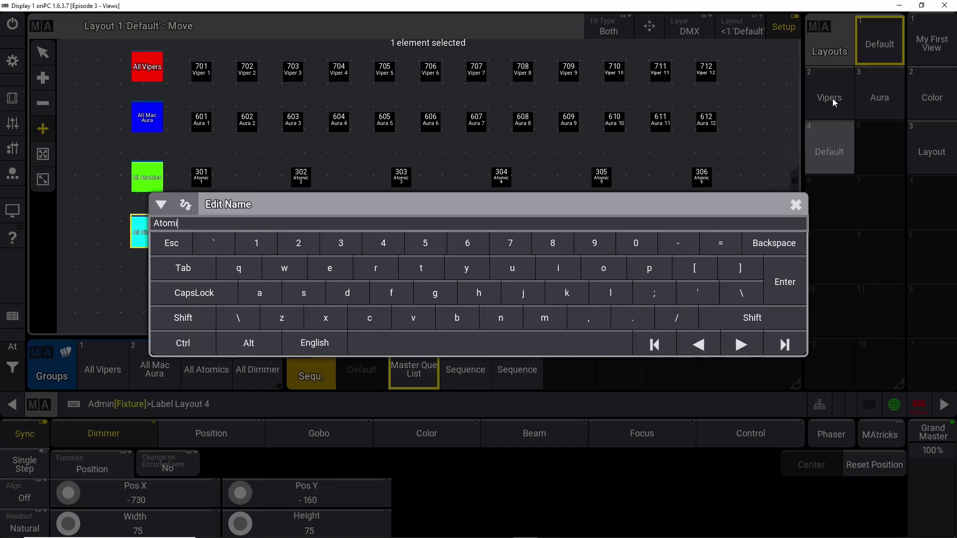
{"action": "type", "text": "cs"}
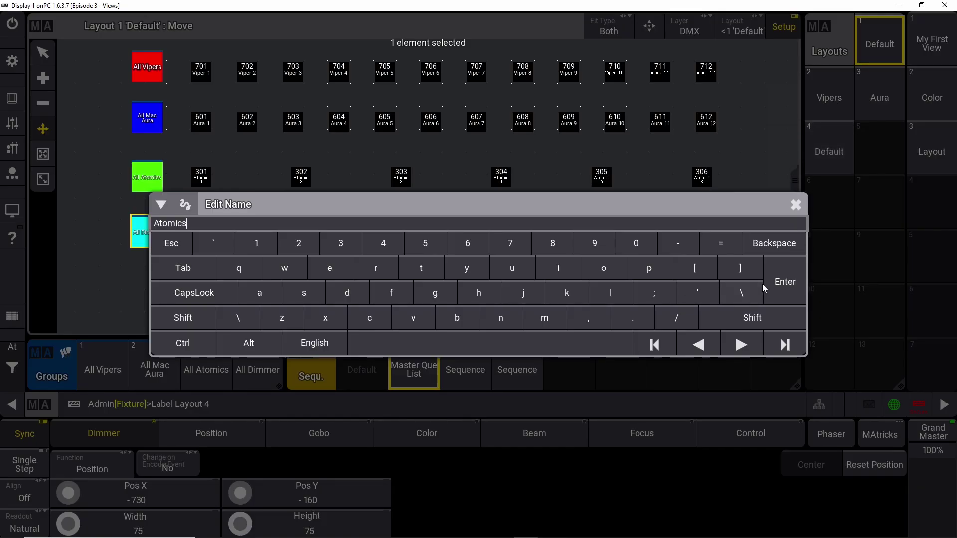
{"action": "left_click", "coordinate": [781, 278]}
Step: Copy the Default layout to Layout 5 and name the copy Dimmer
{"action": "left_click_drag", "start_coordinate": [878, 55], "coordinate": [878, 101]}
{"action": "left_click", "coordinate": [879, 155]}
{"action": "type", "text": "Di"}
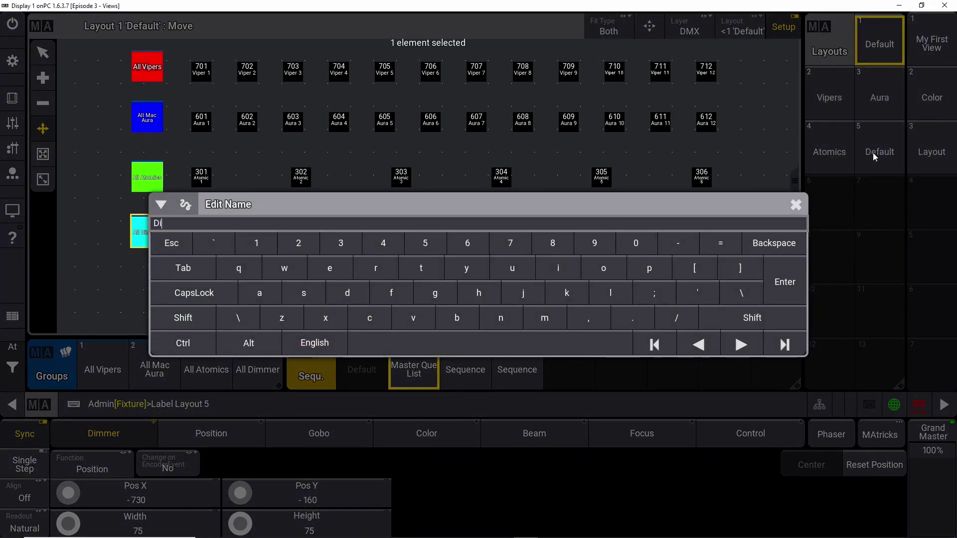
{"action": "type", "text": "mmer"}
{"action": "key", "text": "Return"}
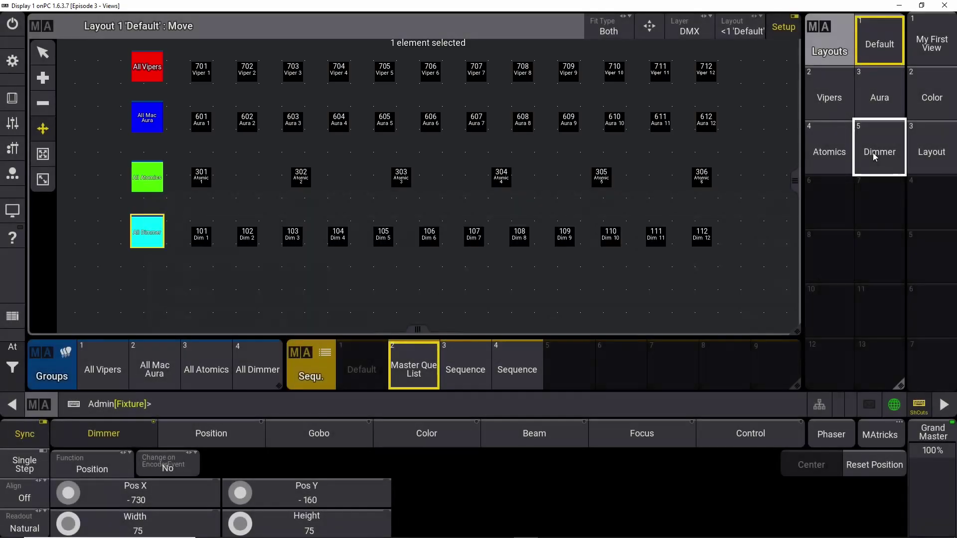
Step: Delete the Vipers, Mac Aura and Dimmer fixtures and group elements from the Atomics layout
{"action": "left_click", "coordinate": [830, 151]}
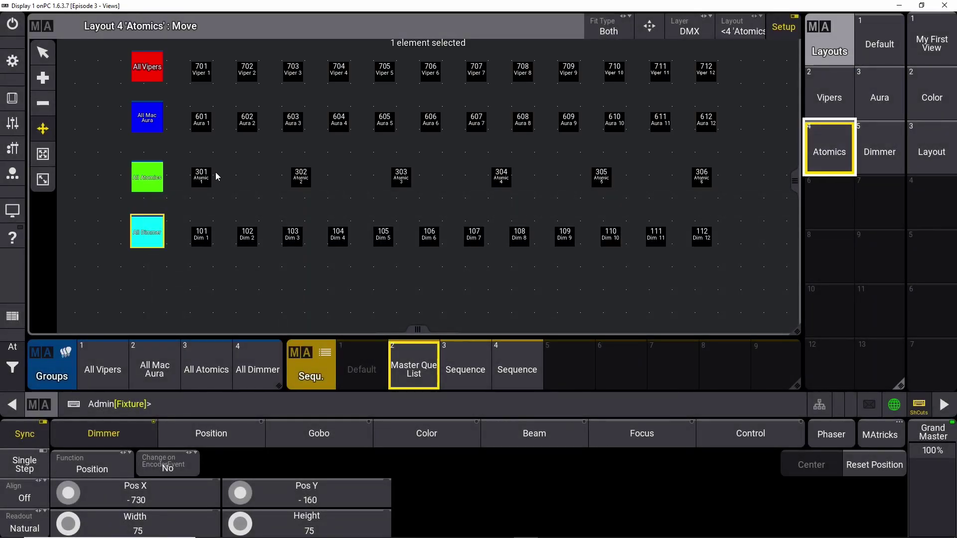
{"action": "key", "text": "Delete"}
{"action": "left_click_drag", "start_coordinate": [109, 48], "coordinate": [741, 152]}
{"action": "key", "text": "Delete"}
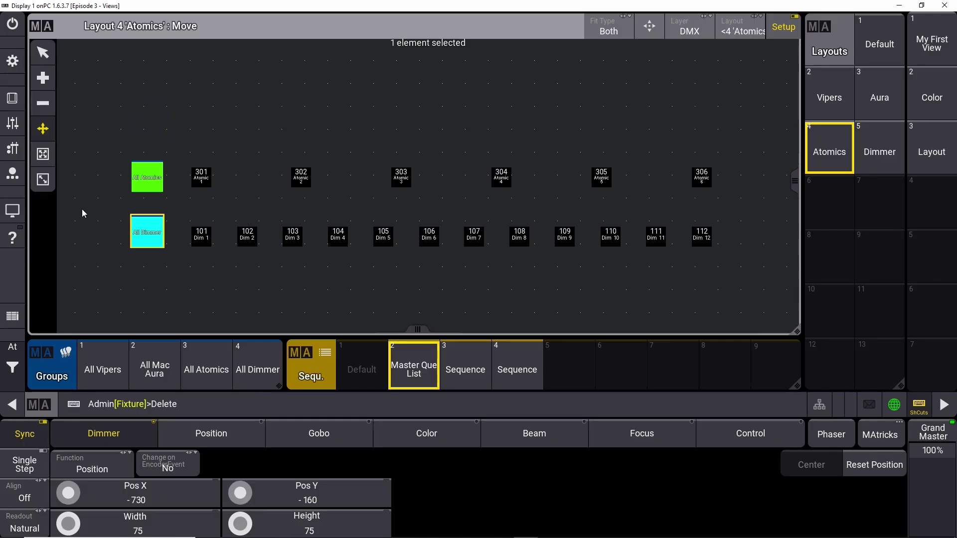
{"action": "left_click_drag", "start_coordinate": [90, 207], "coordinate": [739, 279]}
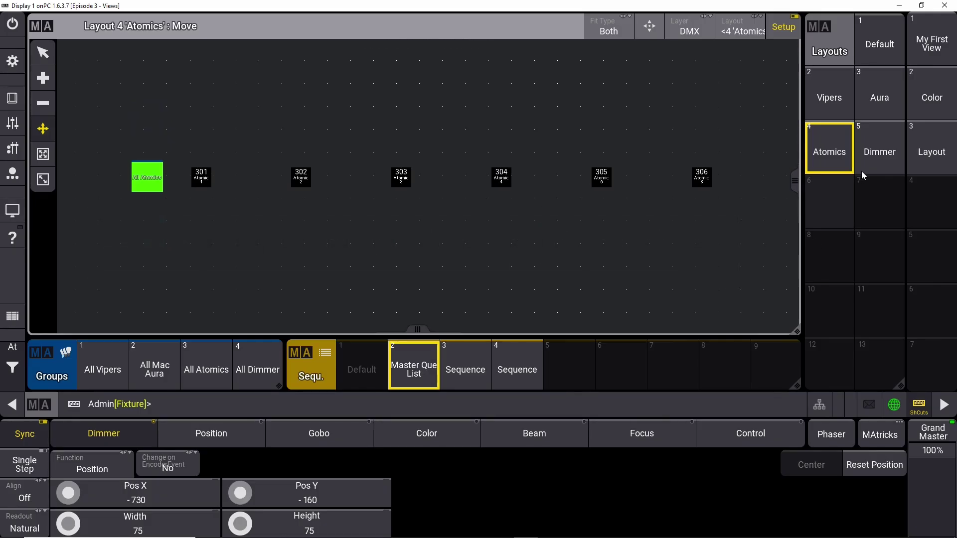
Step: Delete the Vipers, Mac Aura and Atomics rows with their group elements from the Dimmer layout, and switch to the Vipers layout
{"action": "left_click", "coordinate": [878, 150]}
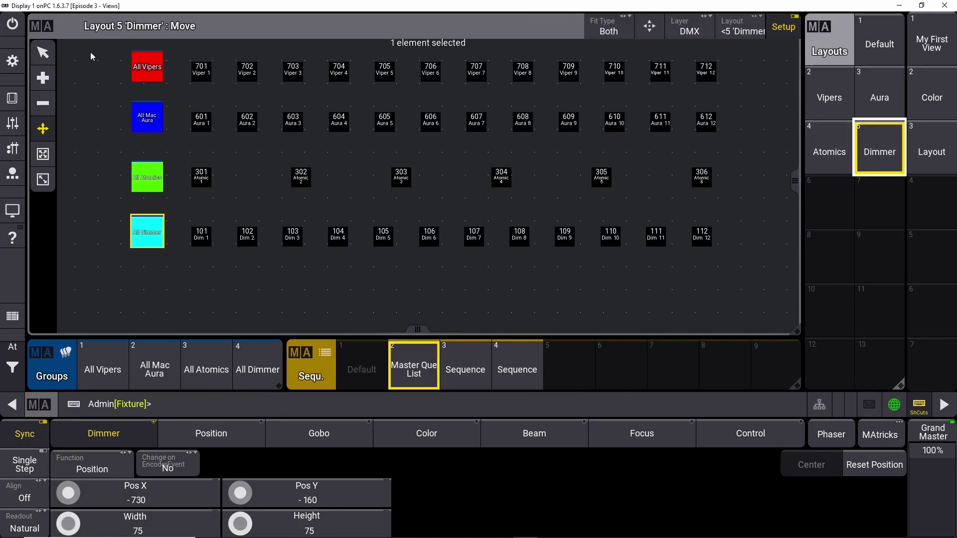
{"action": "key", "text": "Delete"}
{"action": "left_click_drag", "start_coordinate": [97, 48], "coordinate": [742, 192]}
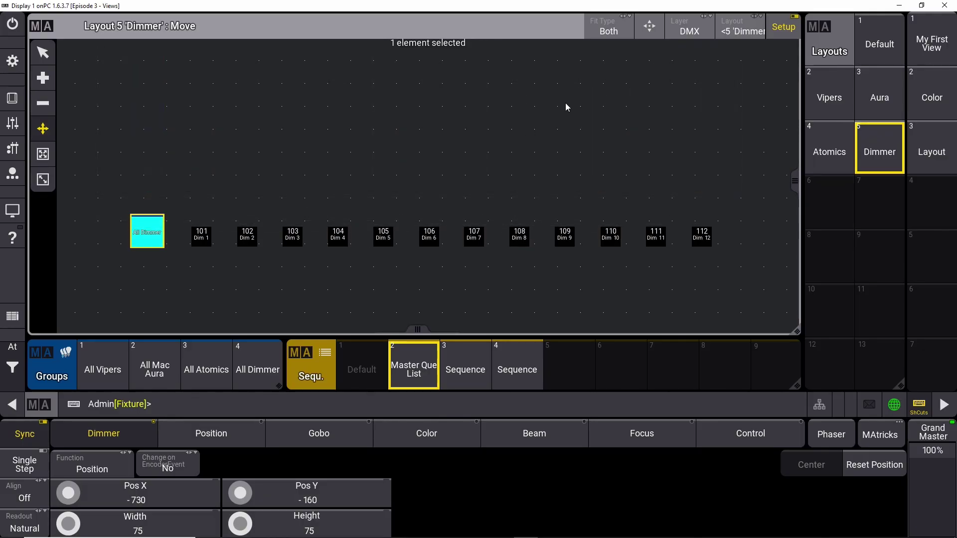
{"action": "left_click", "coordinate": [882, 57]}
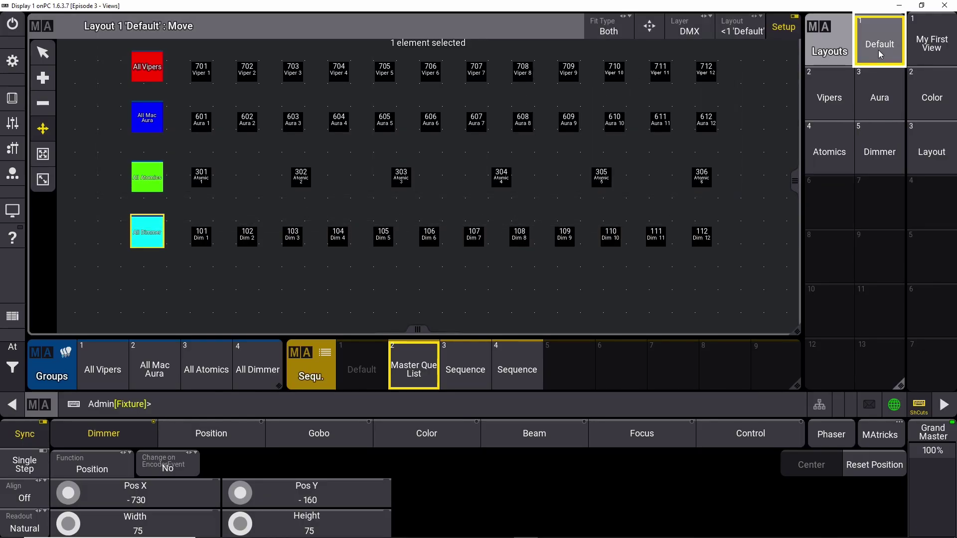
{"action": "left_click", "coordinate": [844, 98]}
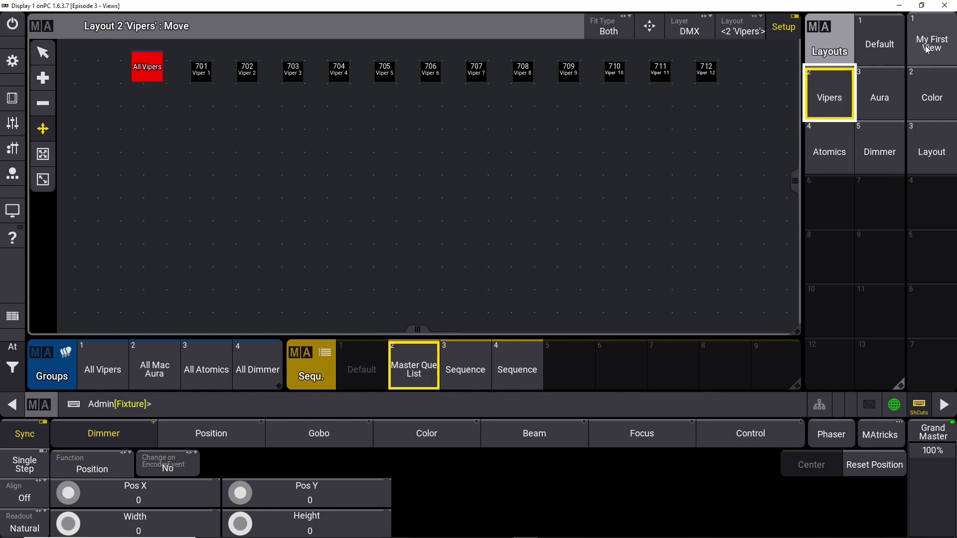
Step: Show the Default layout and frame all its fixture and group rows larger in the layout window
{"action": "left_click", "coordinate": [879, 44]}
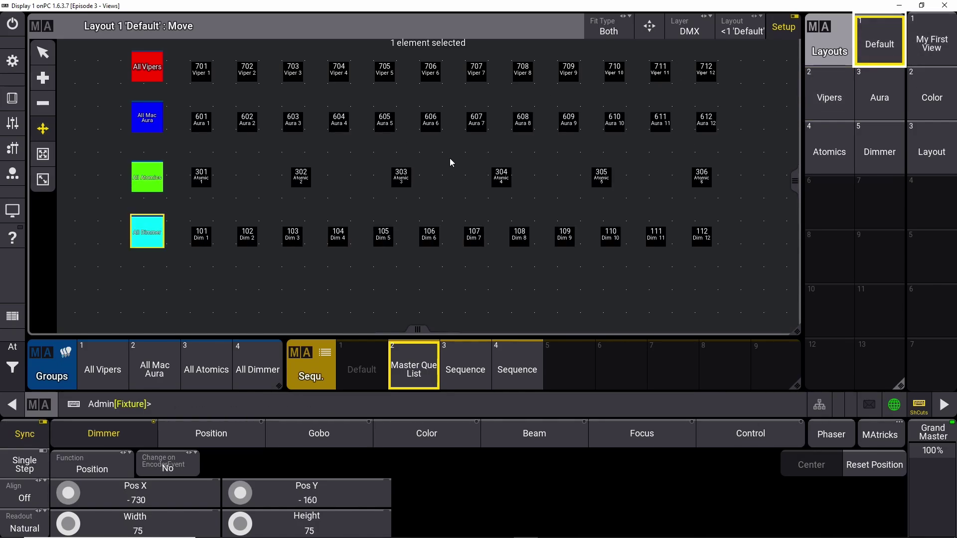
{"action": "mouse_move", "coordinate": [500, 139]}
{"action": "left_mouse_down"}
{"action": "mouse_move", "coordinate": [492, 173]}
{"action": "mouse_move", "coordinate": [478, 154]}
{"action": "left_mouse_up"}
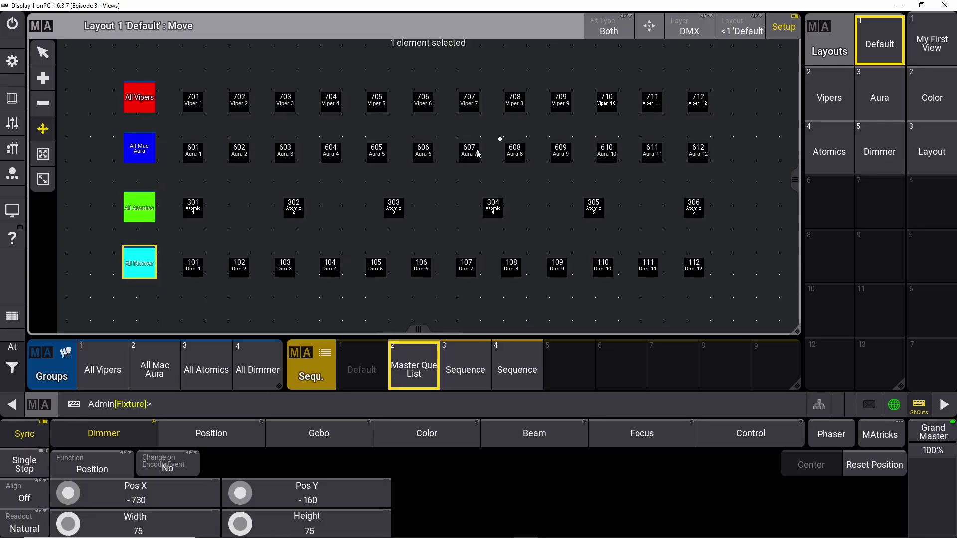
{"action": "scroll", "coordinate": [568, 176], "scroll_direction": "up", "scroll_amount": 2}
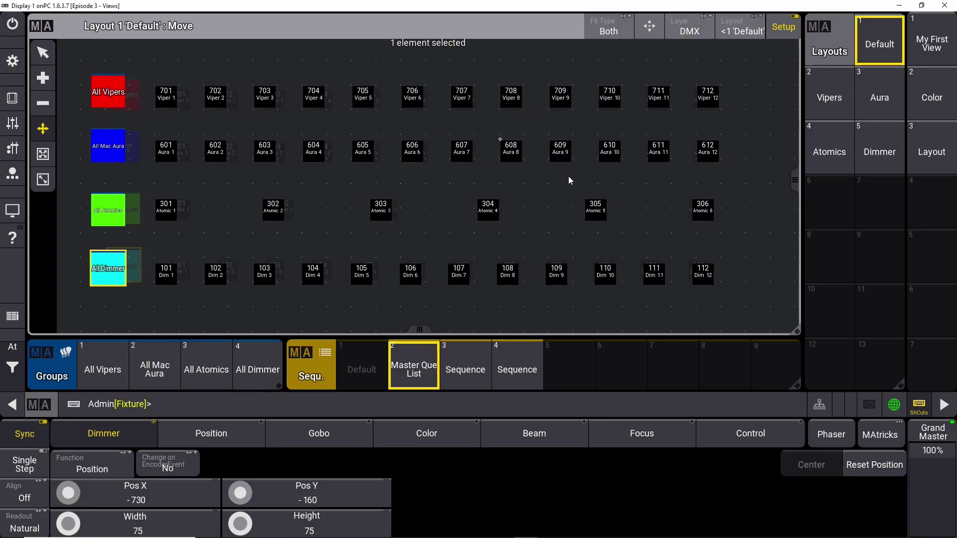
Step: In the Vipers layout, set the width of the twelve Viper fixtures 701 to 712 to 100
{"action": "left_click", "coordinate": [829, 97]}
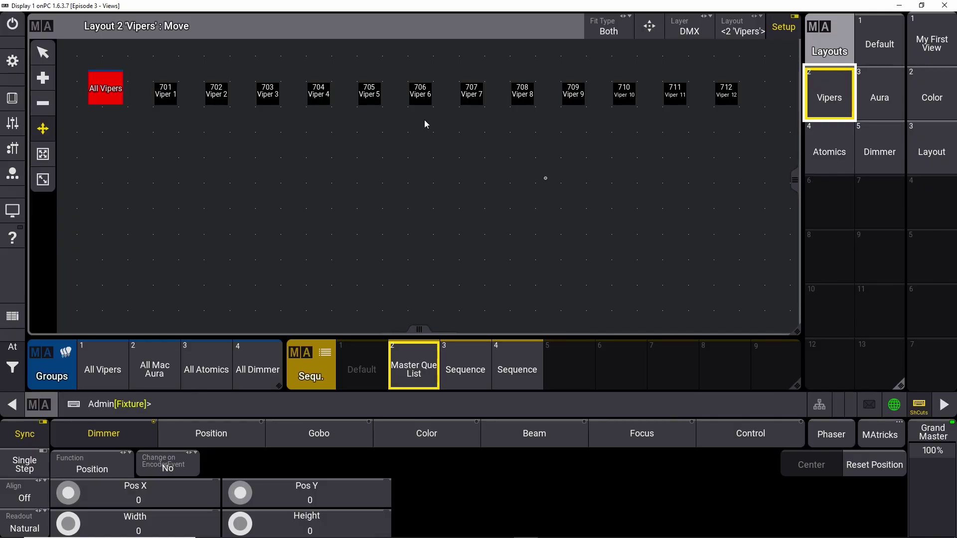
{"action": "left_click_drag", "start_coordinate": [144, 65], "coordinate": [743, 128]}
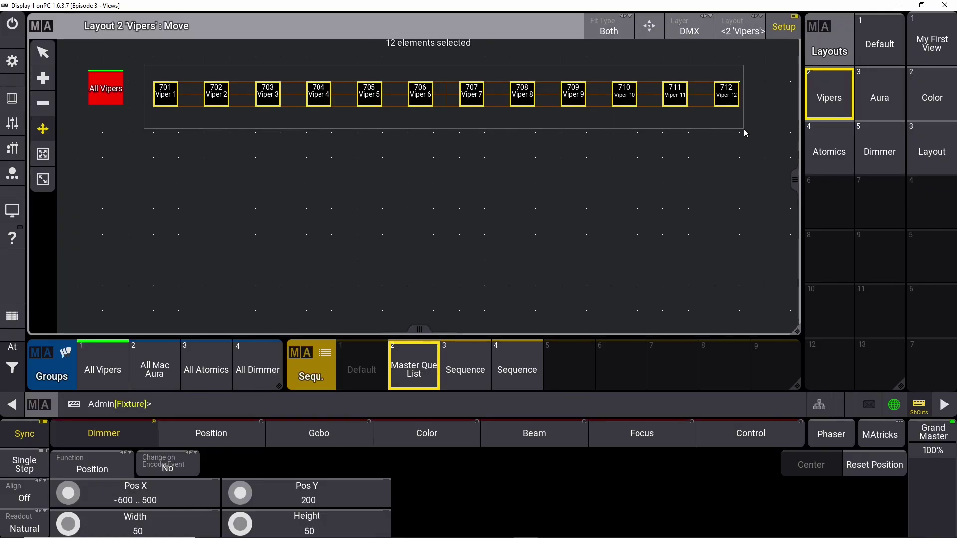
{"action": "left_click", "coordinate": [164, 526]}
{"action": "left_click", "coordinate": [387, 300]}
{"action": "left_click", "coordinate": [383, 335]}
{"action": "left_click", "coordinate": [383, 335]}
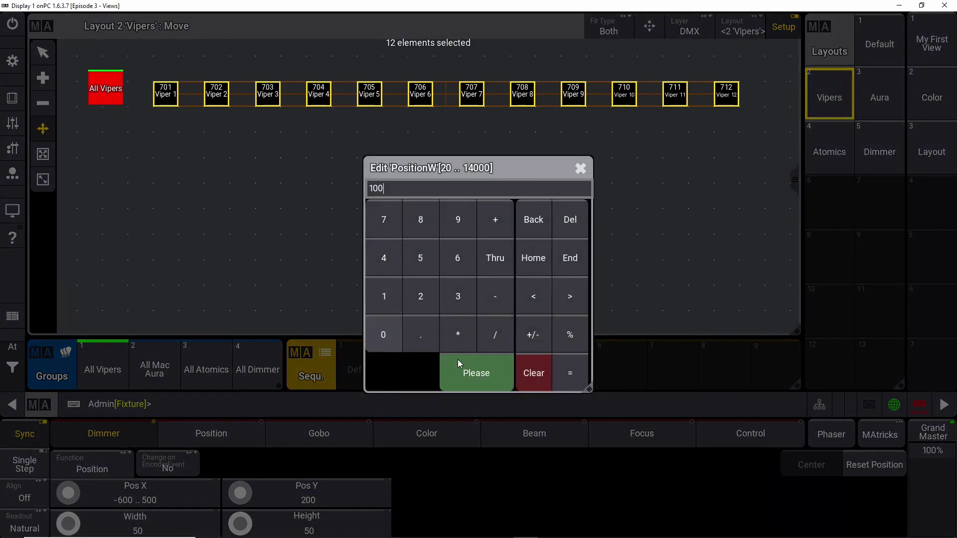
{"action": "left_click", "coordinate": [457, 360]}
Step: Set the height of the twelve selected Viper fixtures to 100
{"action": "left_click", "coordinate": [307, 528]}
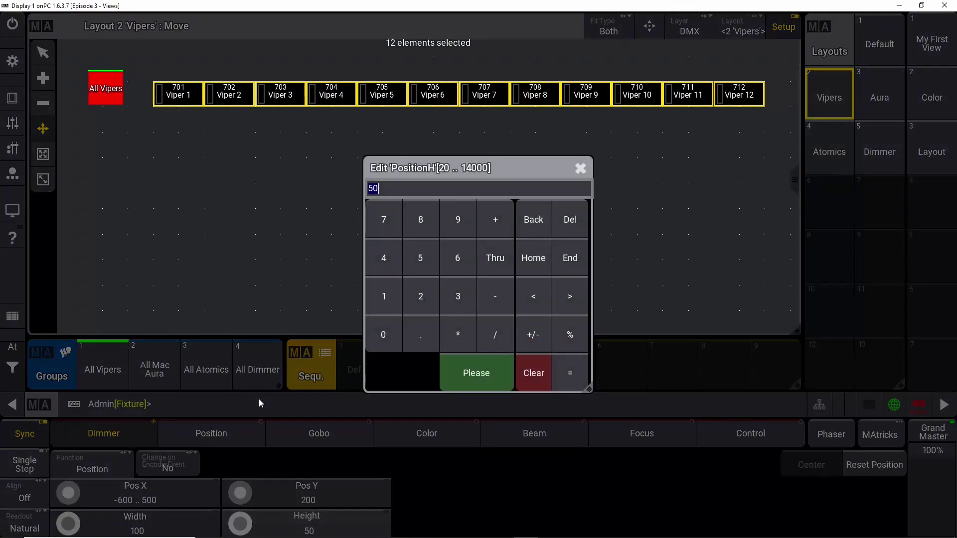
{"action": "left_click", "coordinate": [383, 296]}
{"action": "left_click", "coordinate": [389, 334]}
{"action": "left_click", "coordinate": [390, 330]}
{"action": "left_click", "coordinate": [483, 363]}
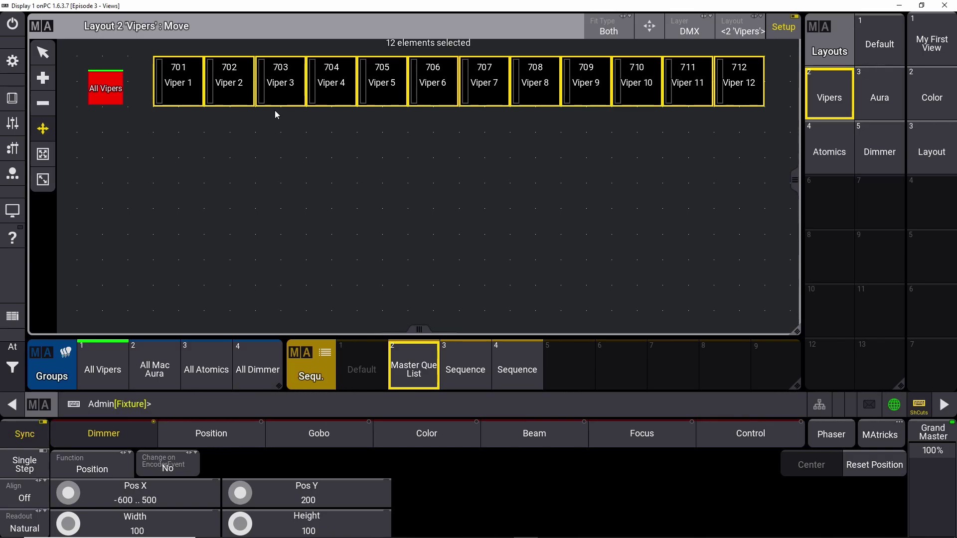
Step: Switch back to the Default layout and turn off its Setup mode
{"action": "left_click", "coordinate": [879, 44]}
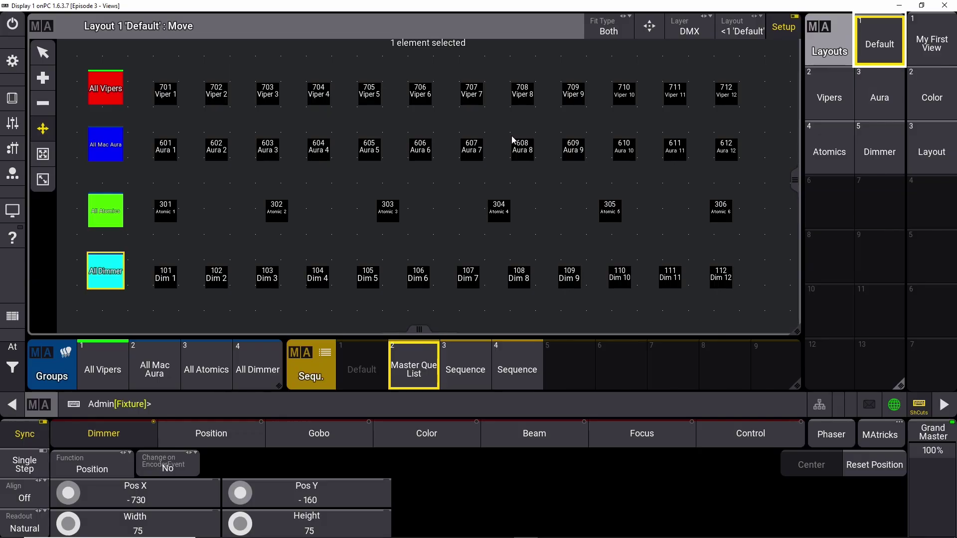
{"action": "left_click", "coordinate": [105, 88]}
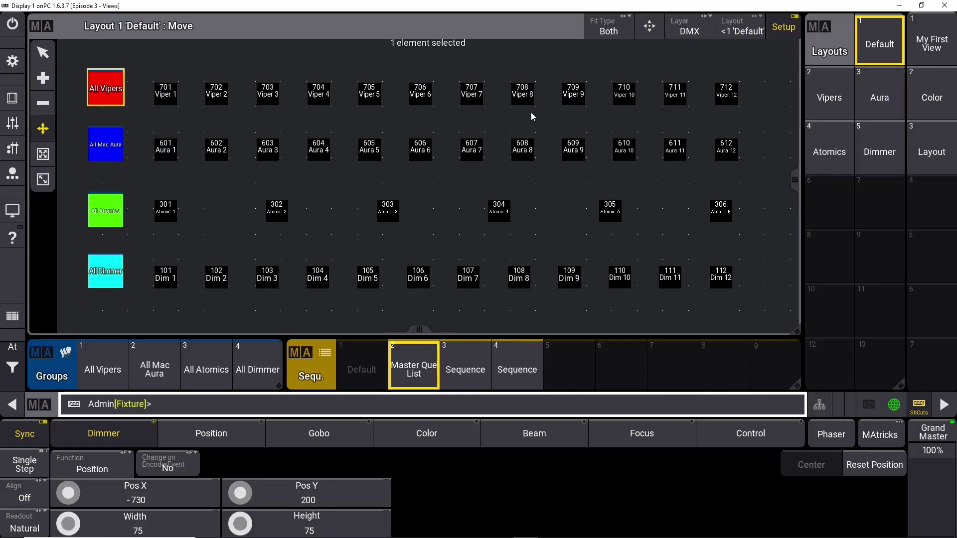
{"action": "left_click", "coordinate": [783, 27]}
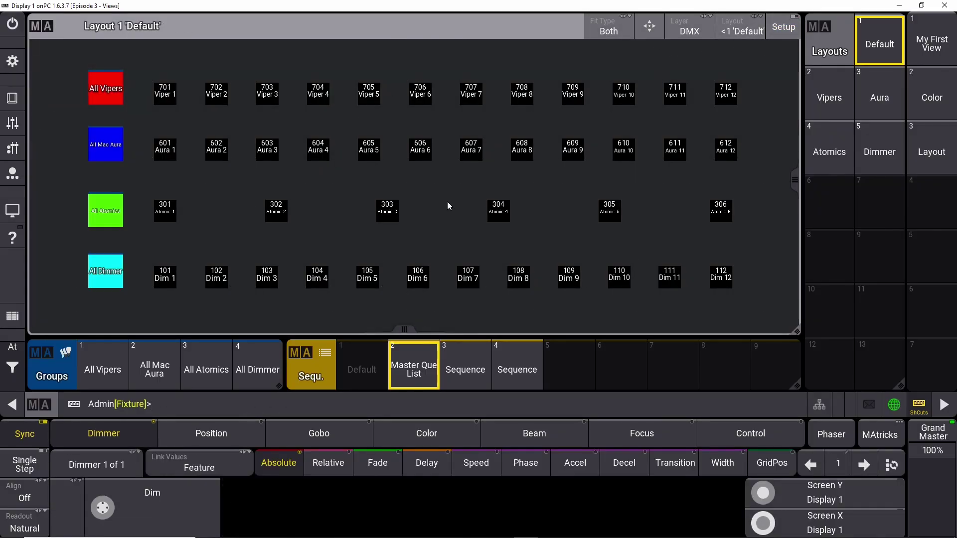
Step: Select the fixtures of the All Vipers group in the layout and set their dimmer to 100
{"action": "left_click", "coordinate": [103, 88]}
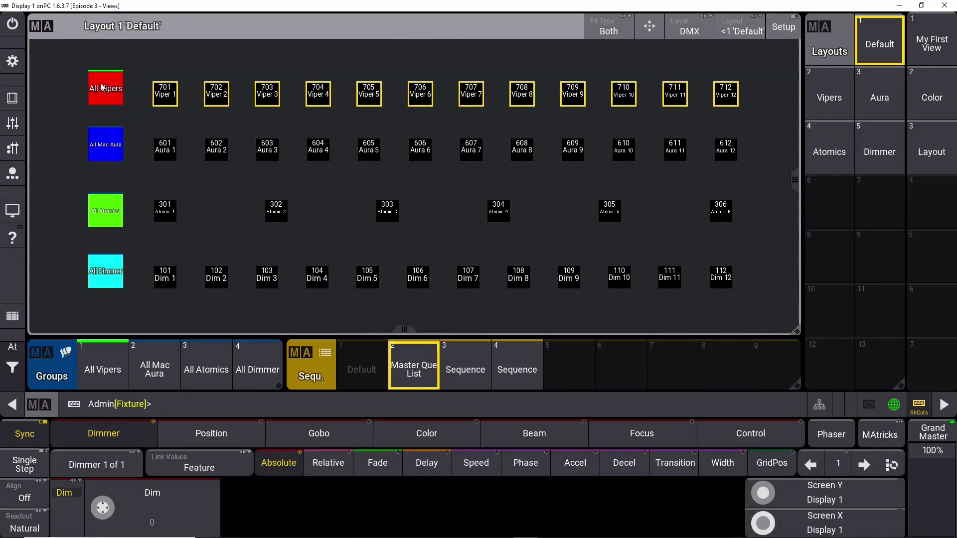
{"action": "left_click", "coordinate": [25, 352]}
{"action": "left_click", "coordinate": [181, 336]}
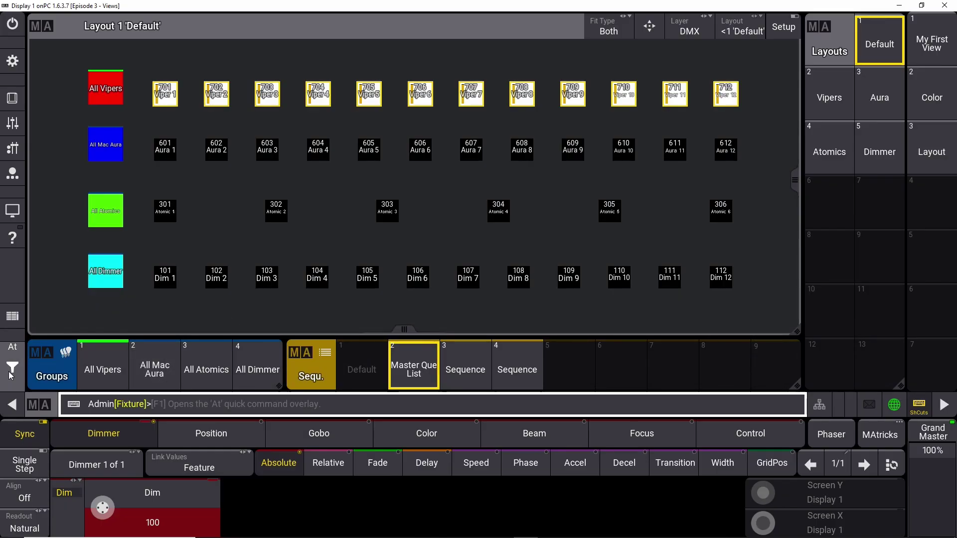
Step: Apply the Magenta color preset from My First View to the selected Vipers and return to the Layout view
{"action": "left_click", "coordinate": [931, 44]}
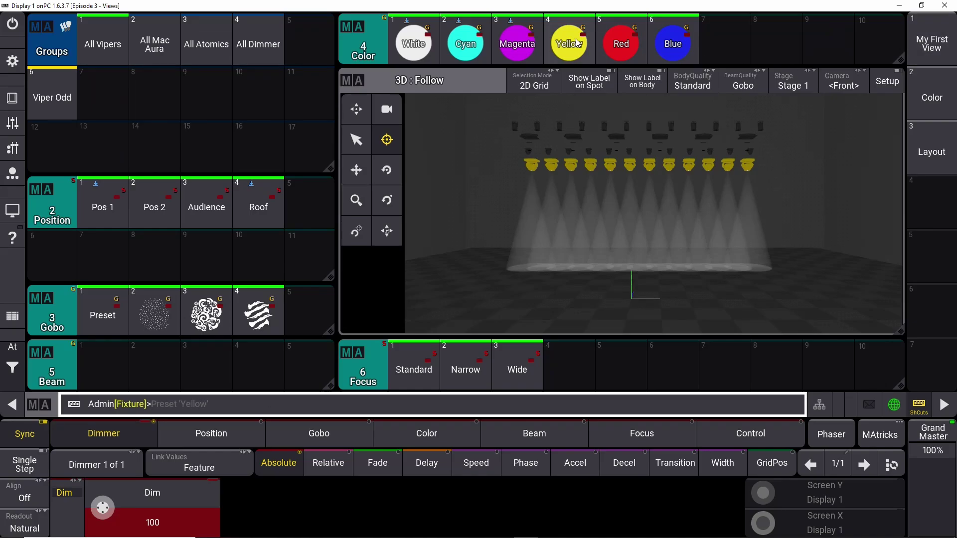
{"action": "left_click", "coordinate": [517, 44]}
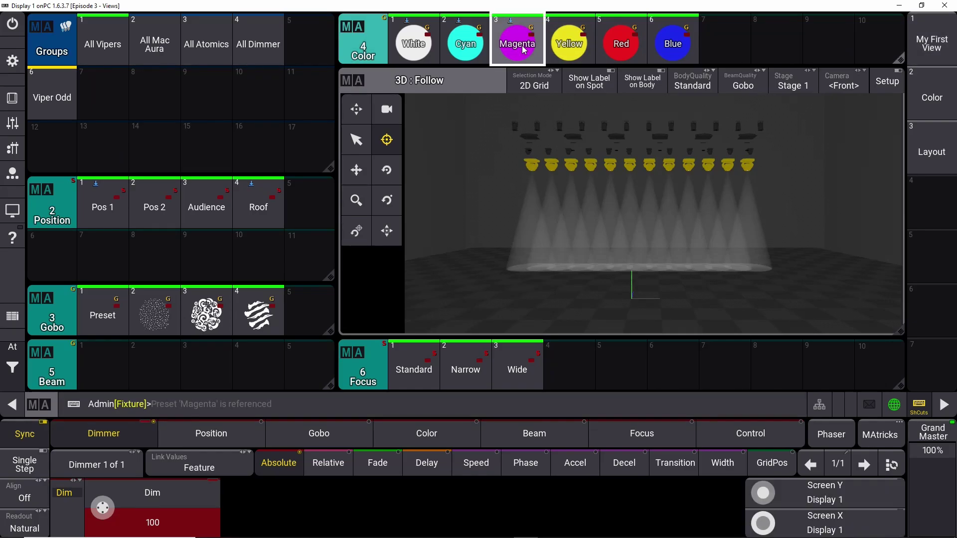
{"action": "left_click", "coordinate": [926, 143]}
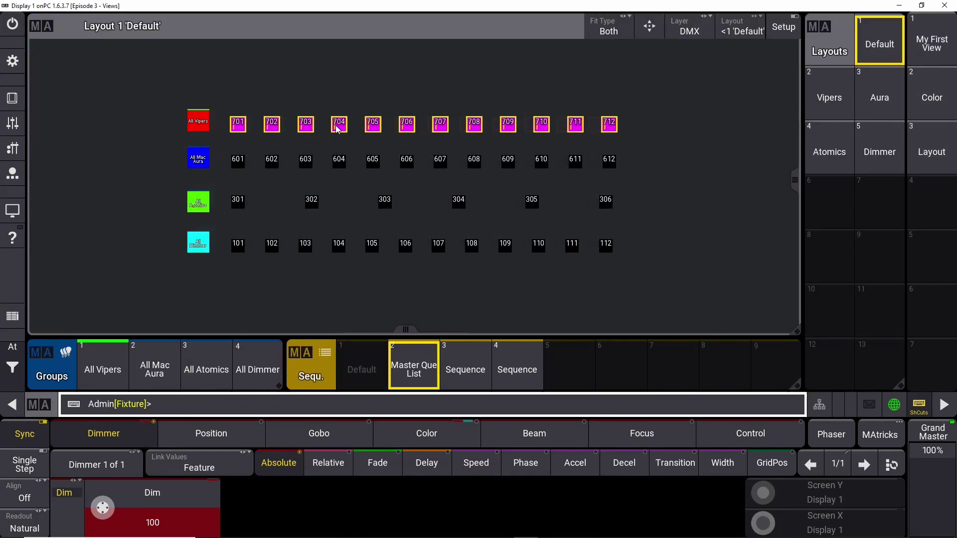
{"action": "scroll", "coordinate": [337, 127], "scroll_direction": "up", "scroll_amount": 4}
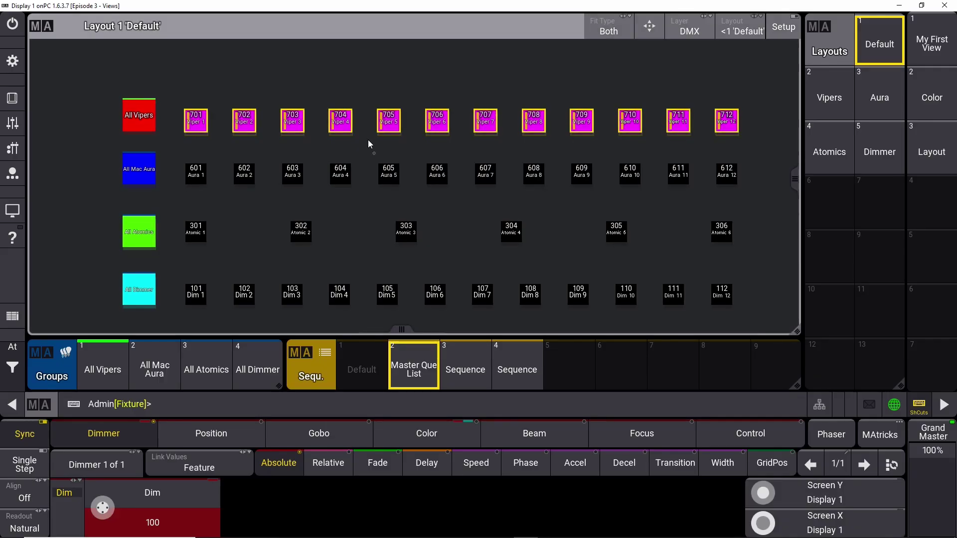
{"action": "scroll", "coordinate": [419, 141], "scroll_direction": "up", "scroll_amount": 1}
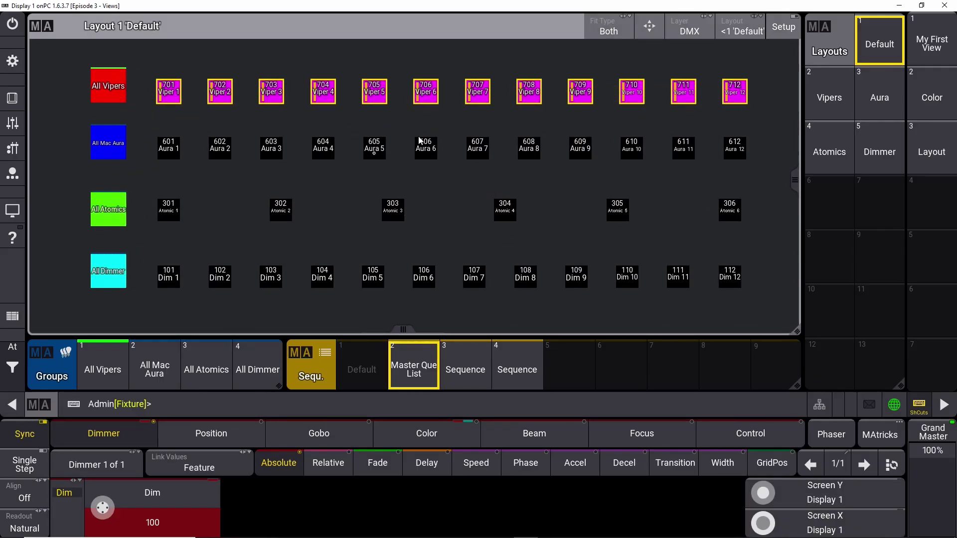